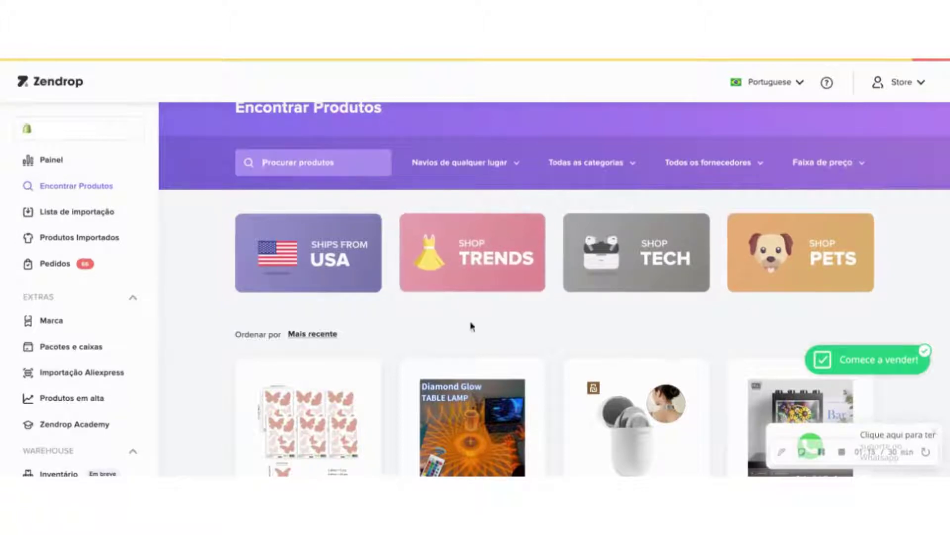
- Find the LED Crystal Desk Lamp in the product catalog, open its product page and view its variants
scroll(471, 325, down, 5)
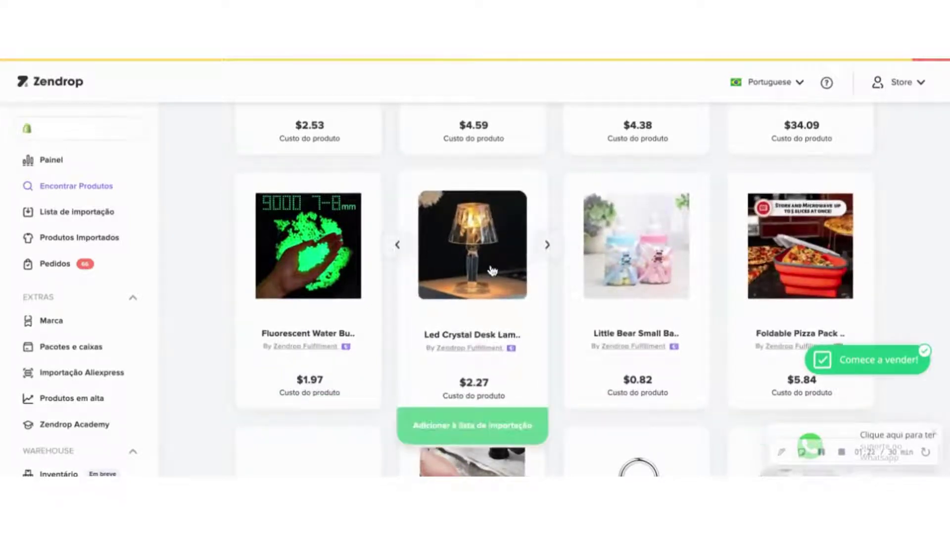
click(466, 338)
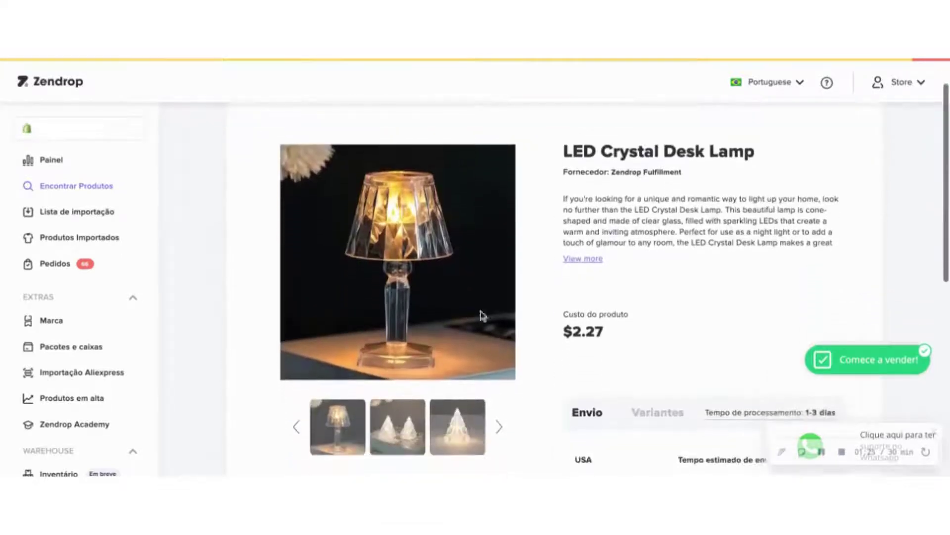
scroll(609, 222, down, 4)
click(657, 241)
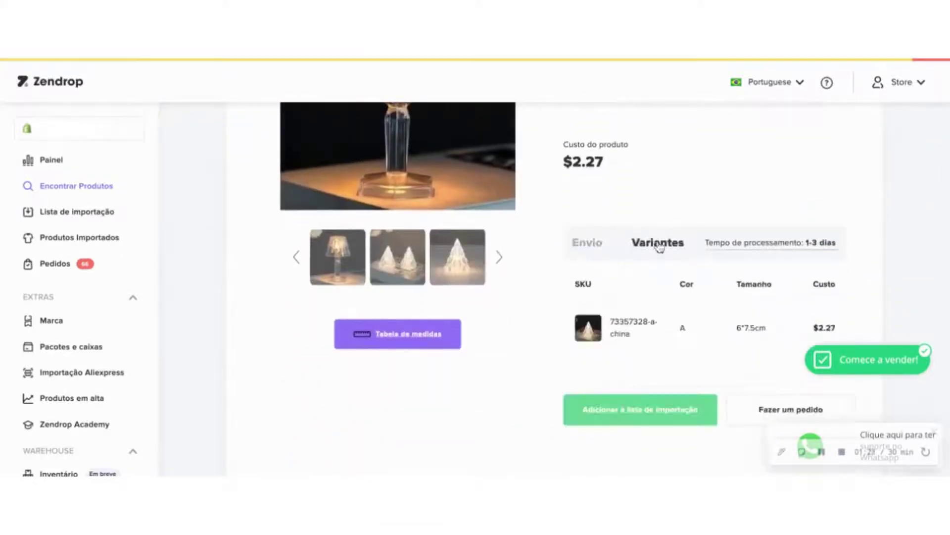
scroll(619, 297, up, 3)
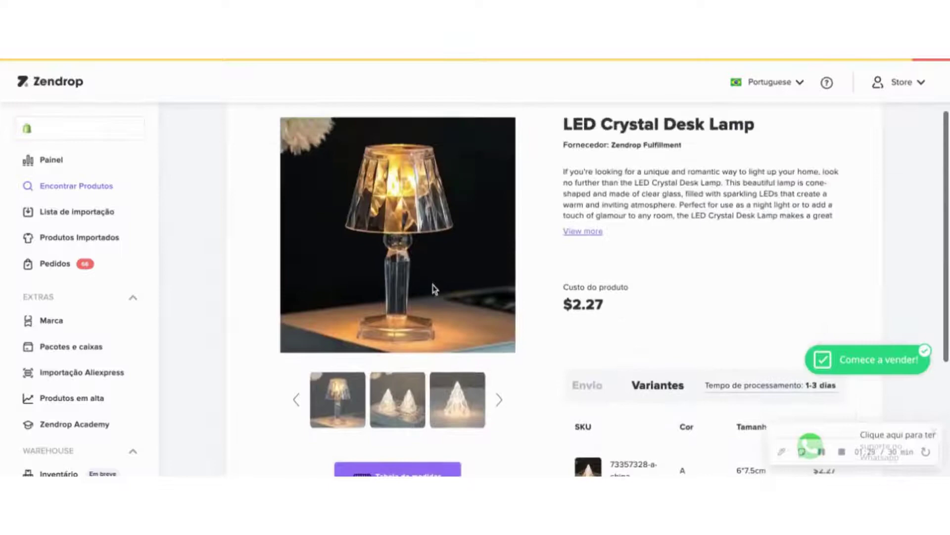
- Examine the lamp's shipping options, estimated delivery times and costs for the USA, Brazil and international destinations
click(586, 385)
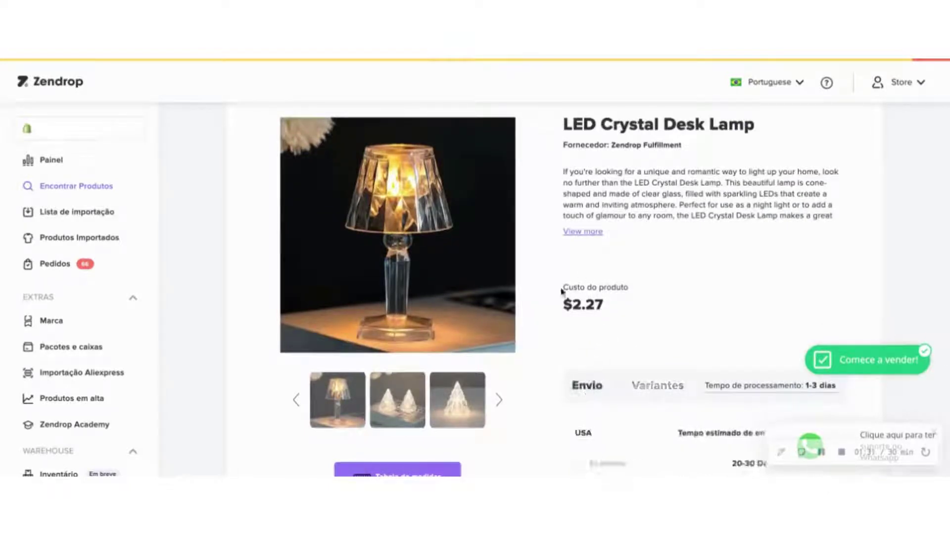
scroll(559, 307, down, 5)
scroll(565, 306, up, 3)
scroll(567, 307, up, 2)
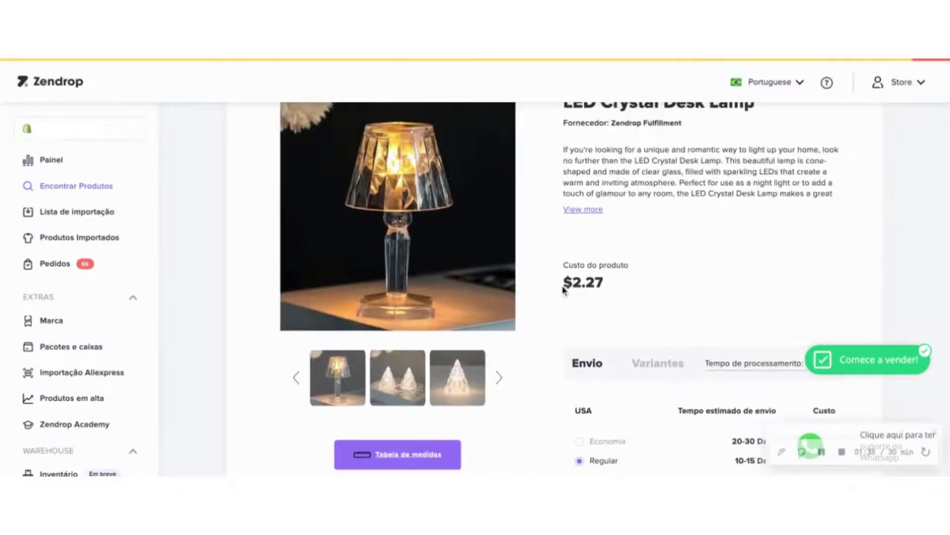
scroll(566, 297, down, 5)
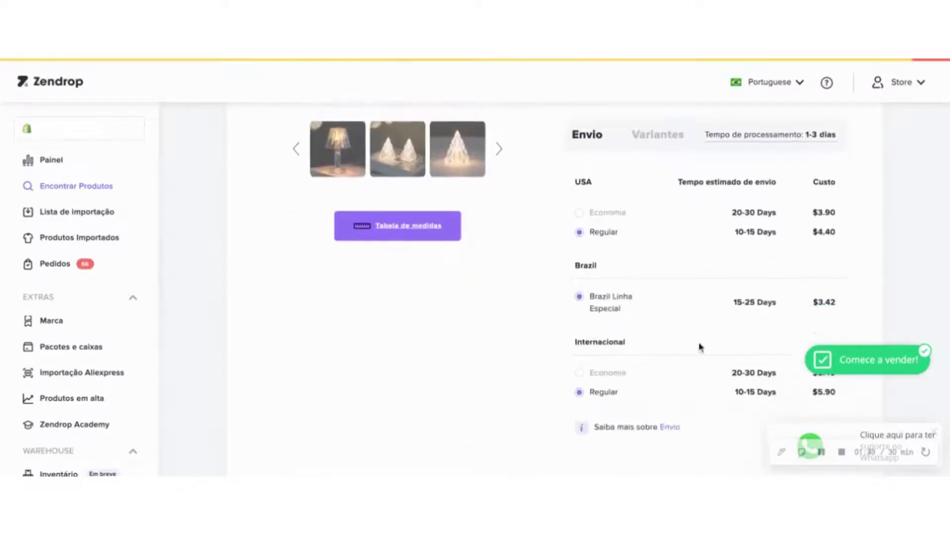
scroll(625, 312, up, 1)
scroll(625, 312, up, 4)
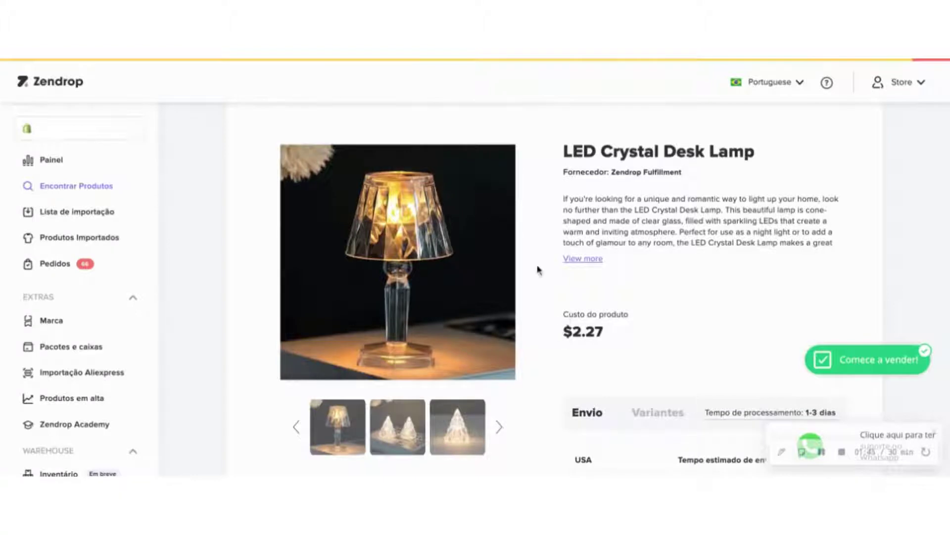
scroll(541, 292, down, 1)
scroll(541, 293, up, 1)
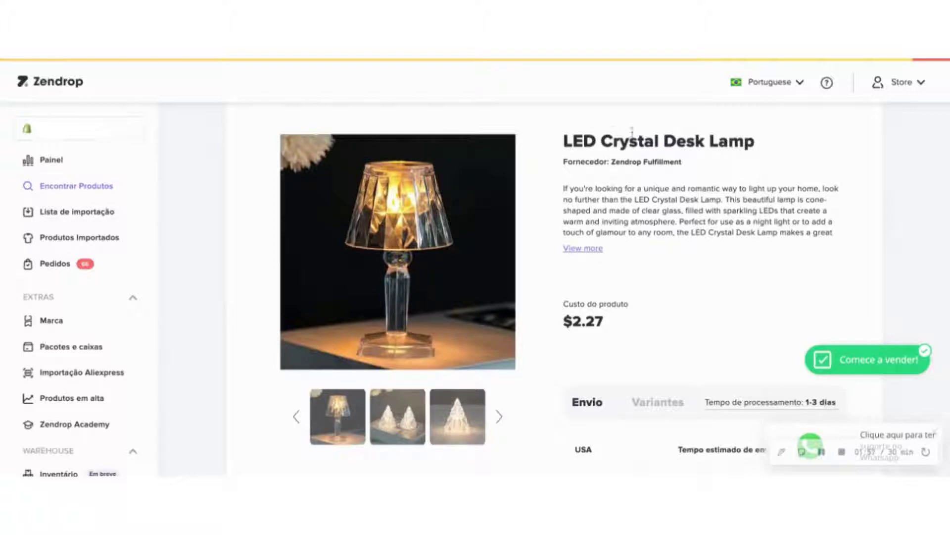
- Add the LED Crystal Desk Lamp to the import list and open that list
scroll(668, 309, down, 10)
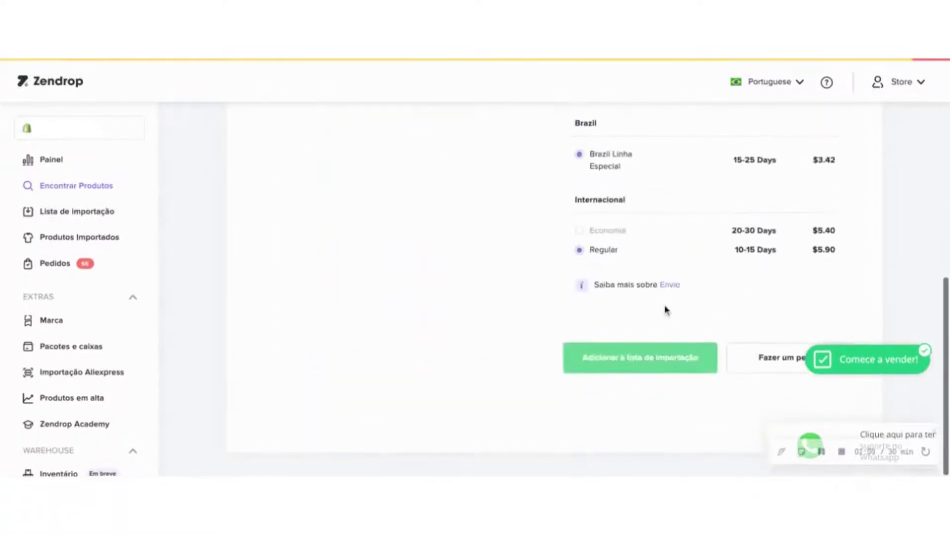
click(622, 363)
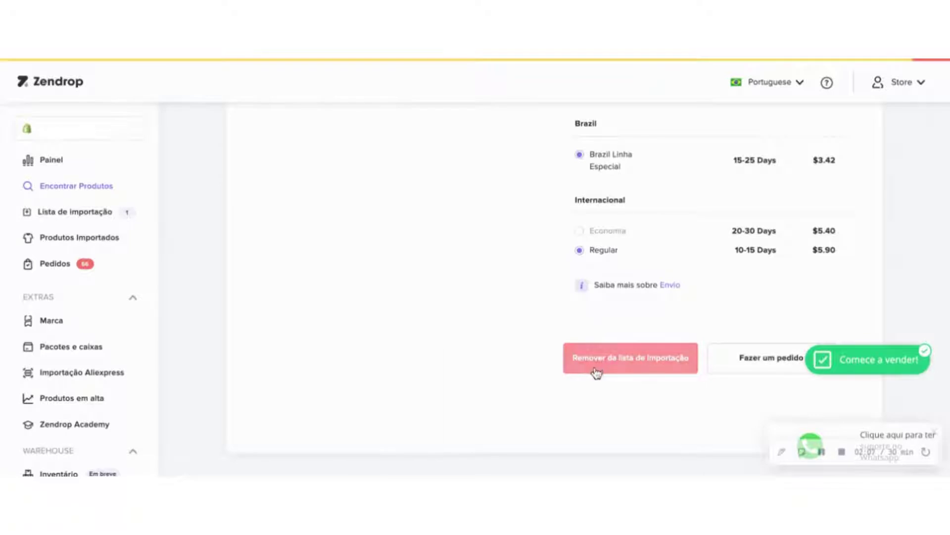
click(94, 214)
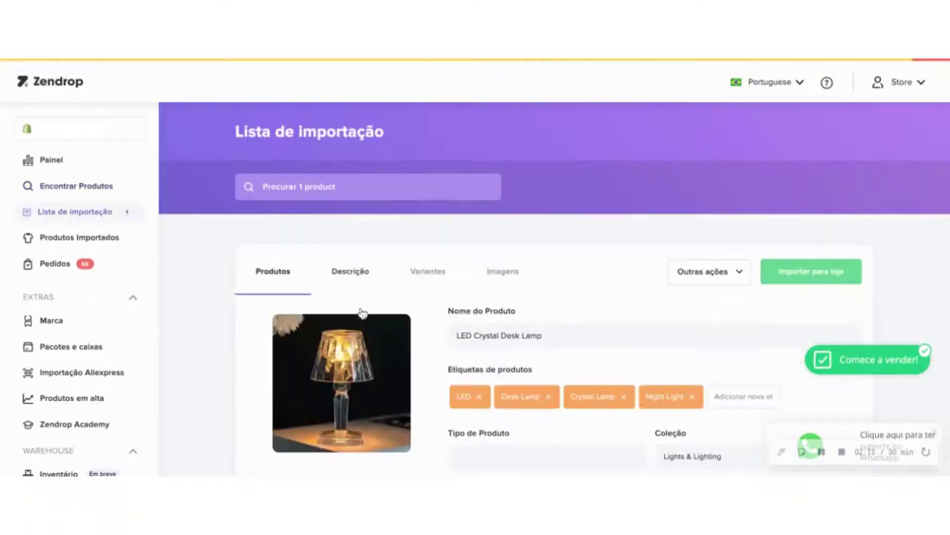
- Review the lamp's description, variants, images and general product details in the import list
scroll(374, 353, down, 1)
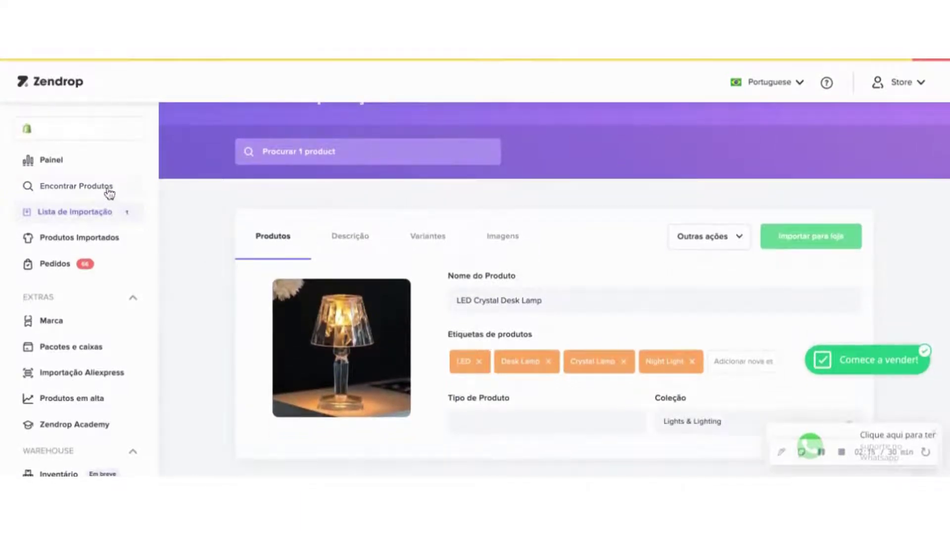
click(356, 240)
click(423, 243)
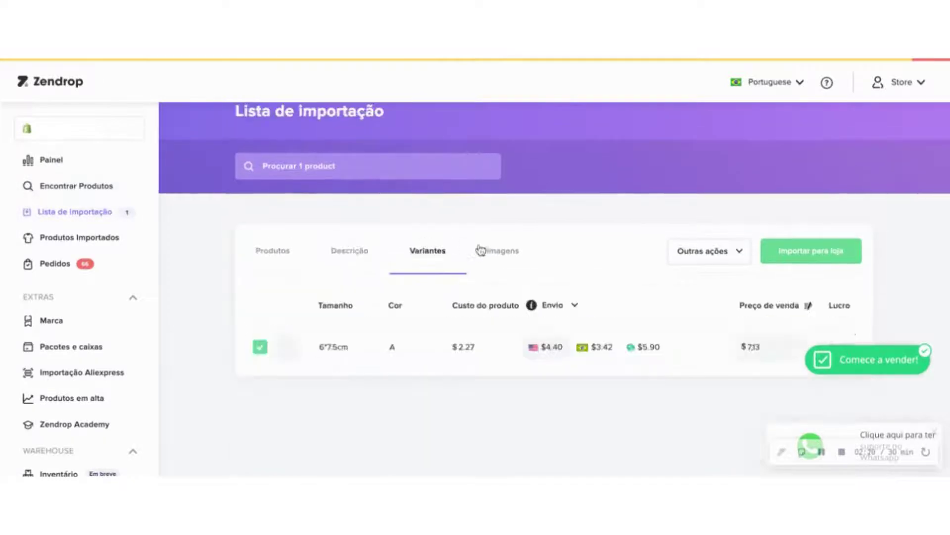
click(493, 251)
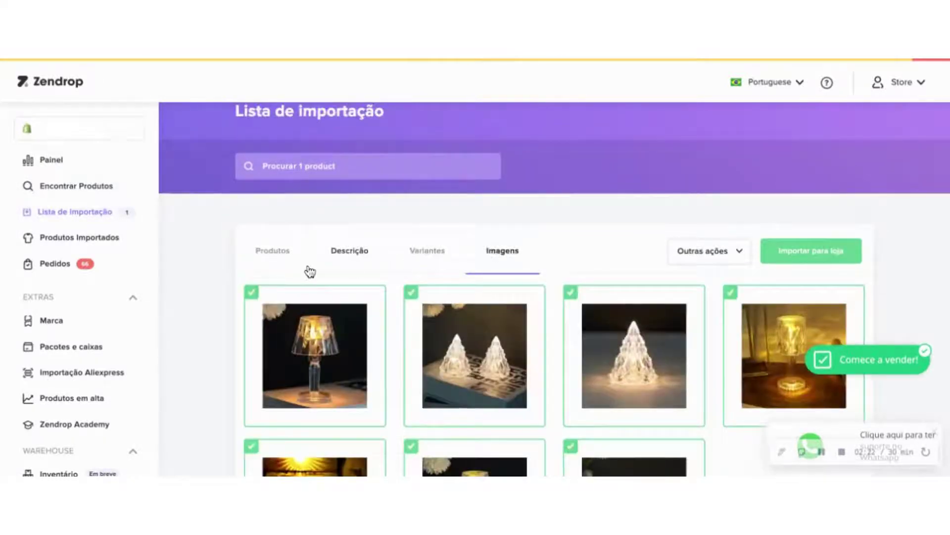
click(353, 256)
click(418, 258)
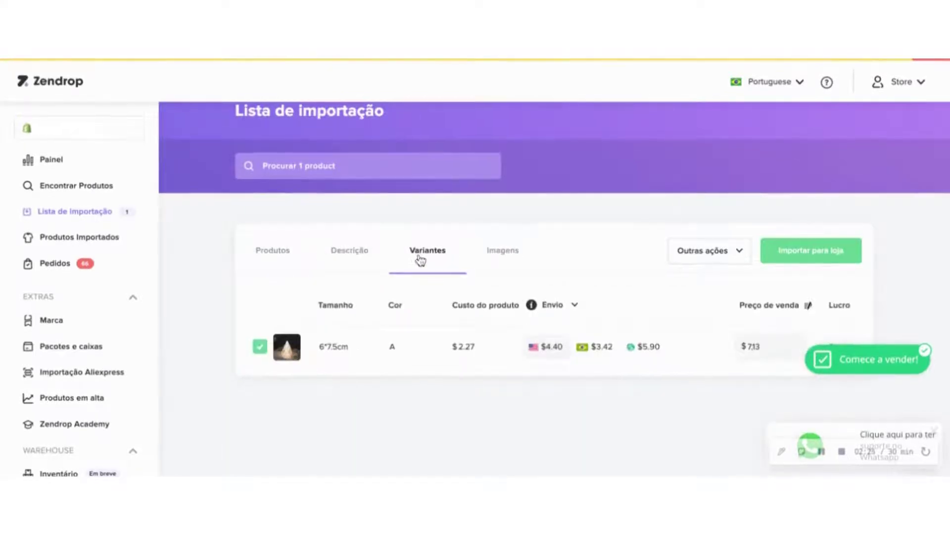
click(279, 261)
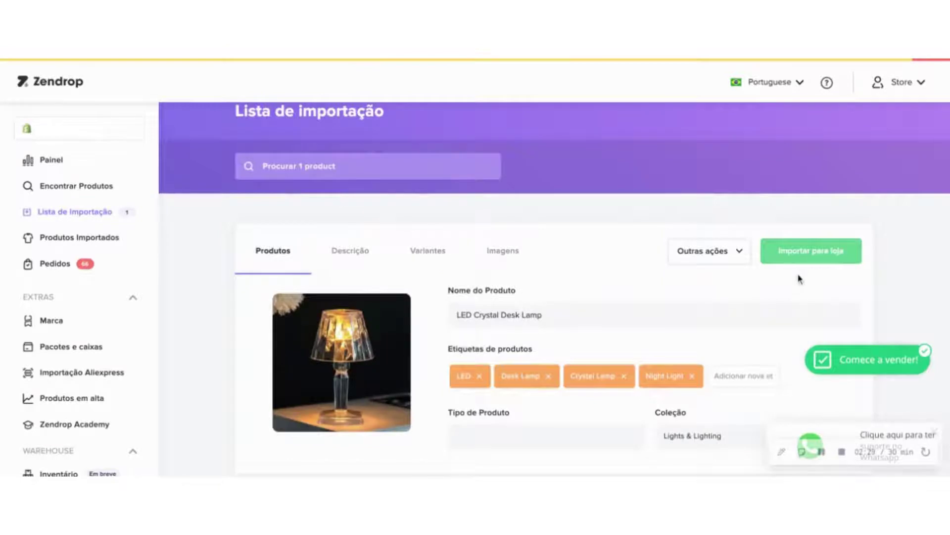
- Start substituting an existing store product with the lamp, search for "teste" and select Produto Teste Zendrop 2
click(732, 253)
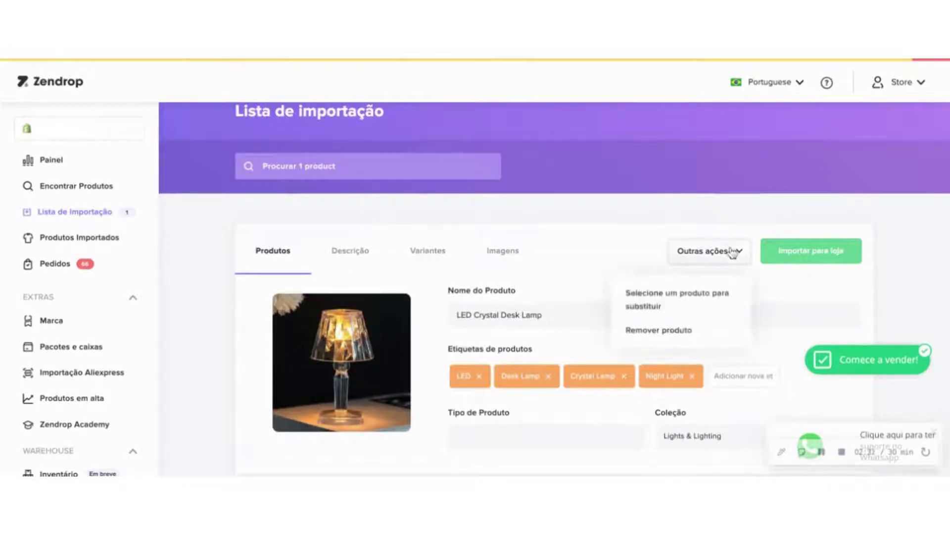
click(712, 297)
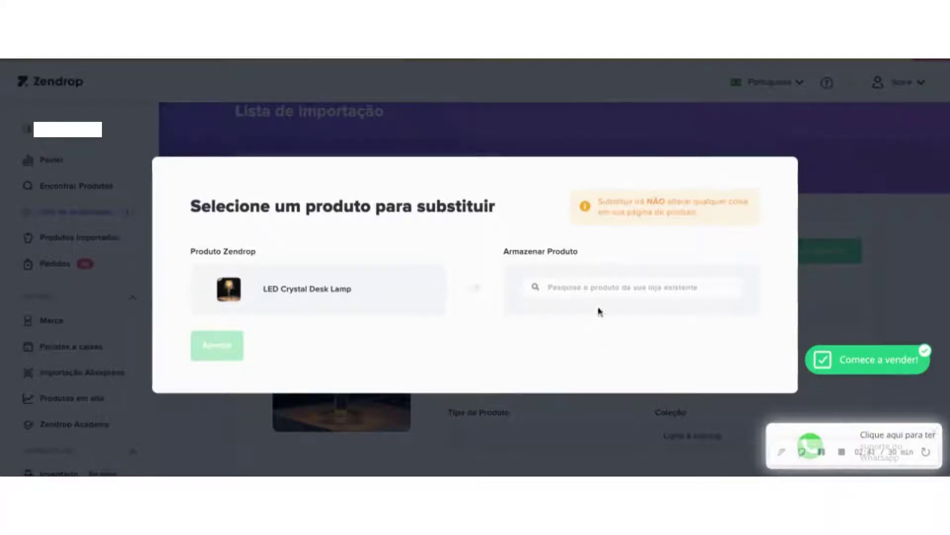
click(577, 291)
text(teste)
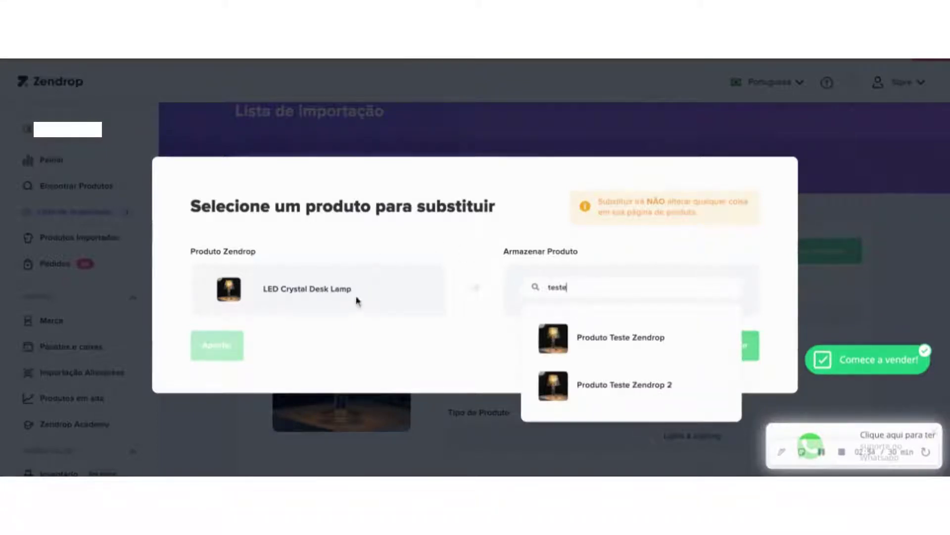
click(657, 392)
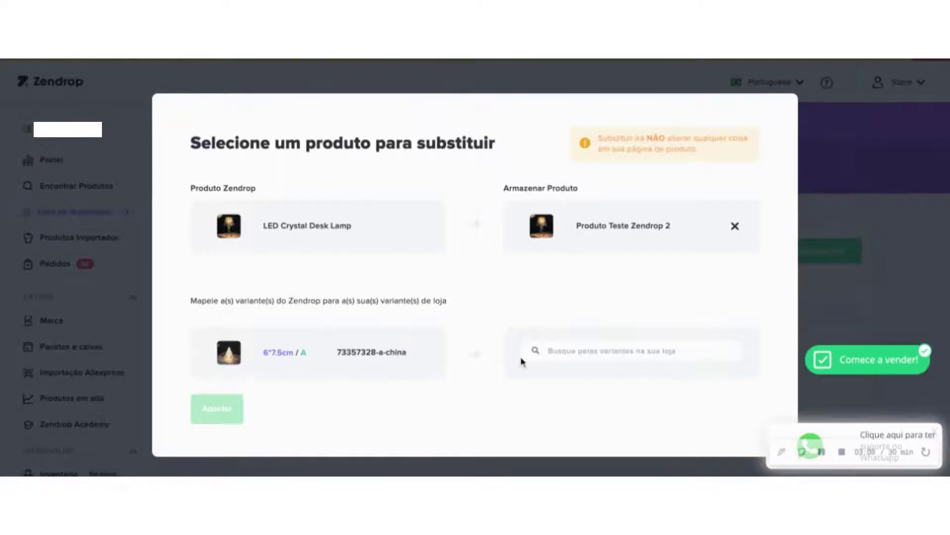
- Map the lamp's 6*7.5cm / A variant to the store variant Modelo 1 and apply the substitution
click(559, 351)
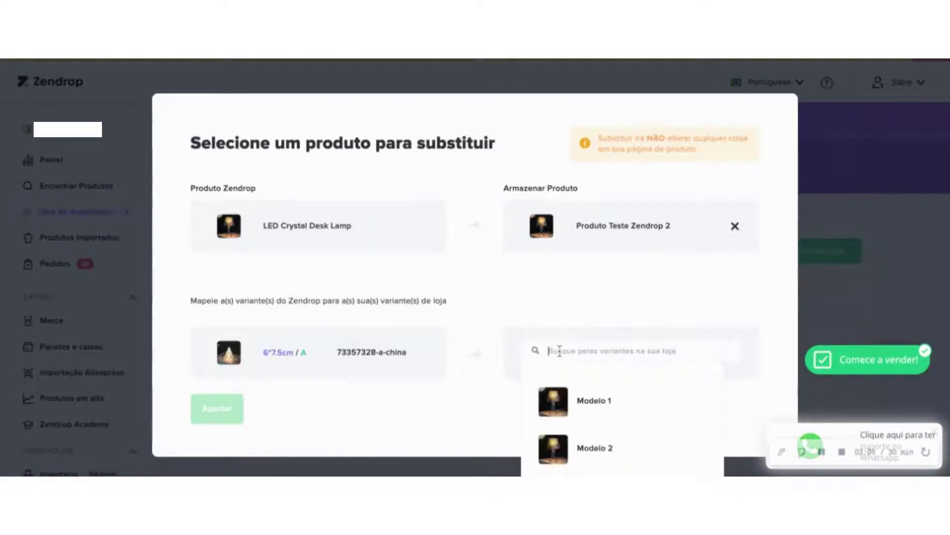
scroll(552, 349, down, 1)
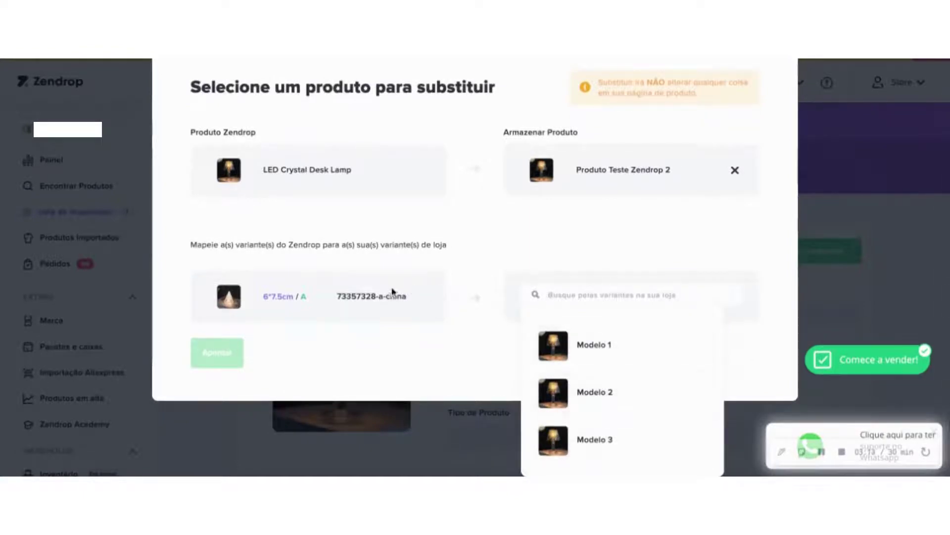
click(627, 356)
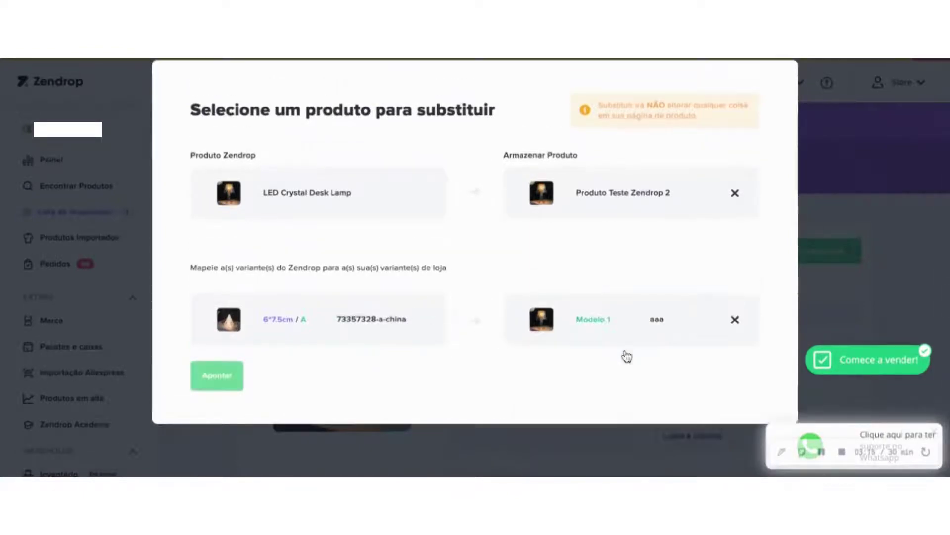
click(225, 384)
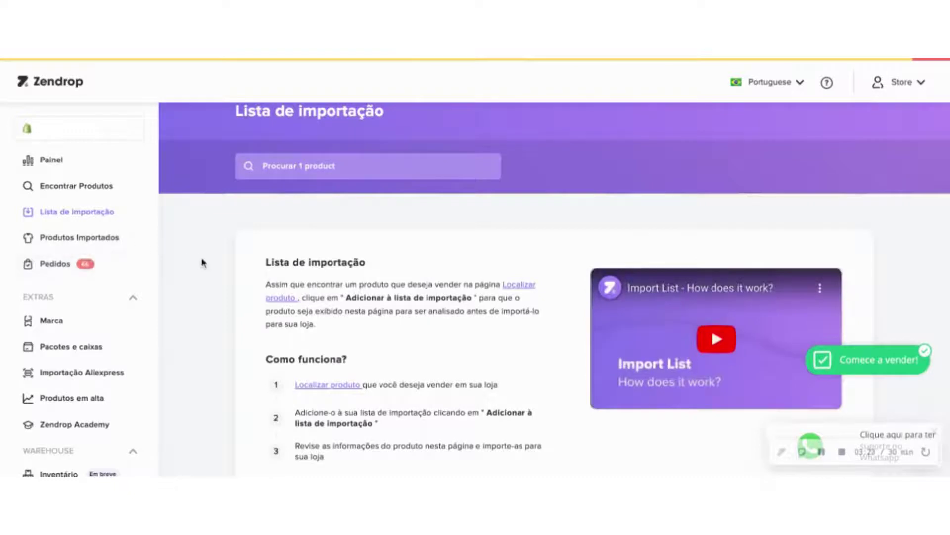
- Open the imported products and view the LED Crystal Desk Lamp's entry with its available actions
click(117, 243)
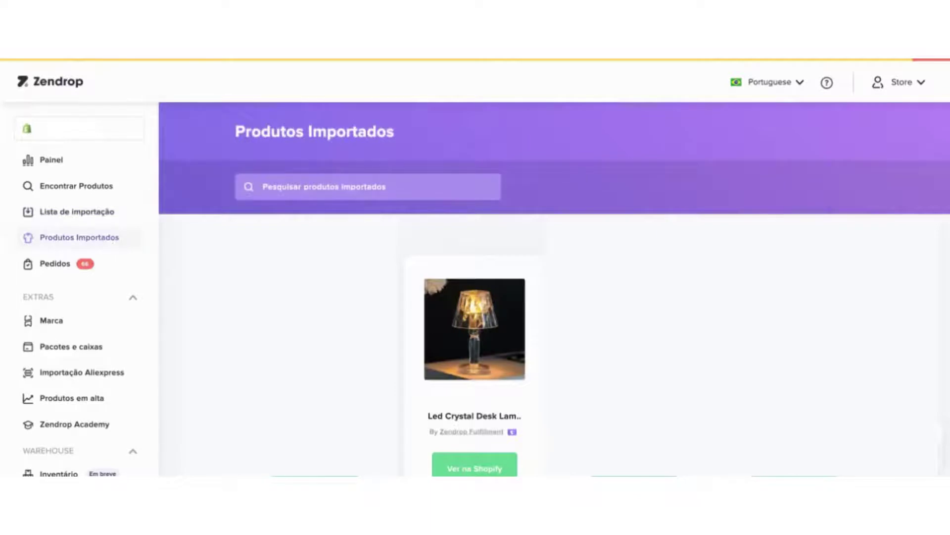
scroll(554, 287, down, 1)
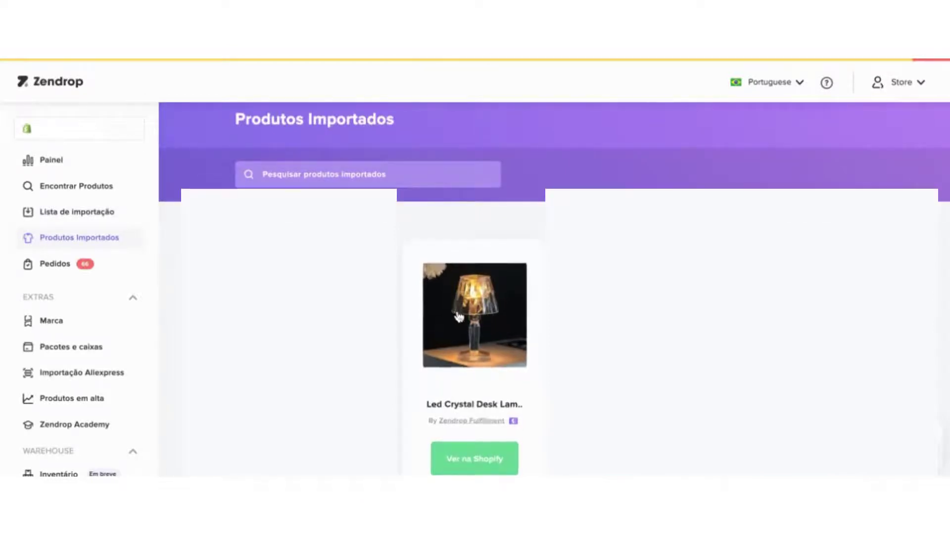
scroll(458, 316, down, 2)
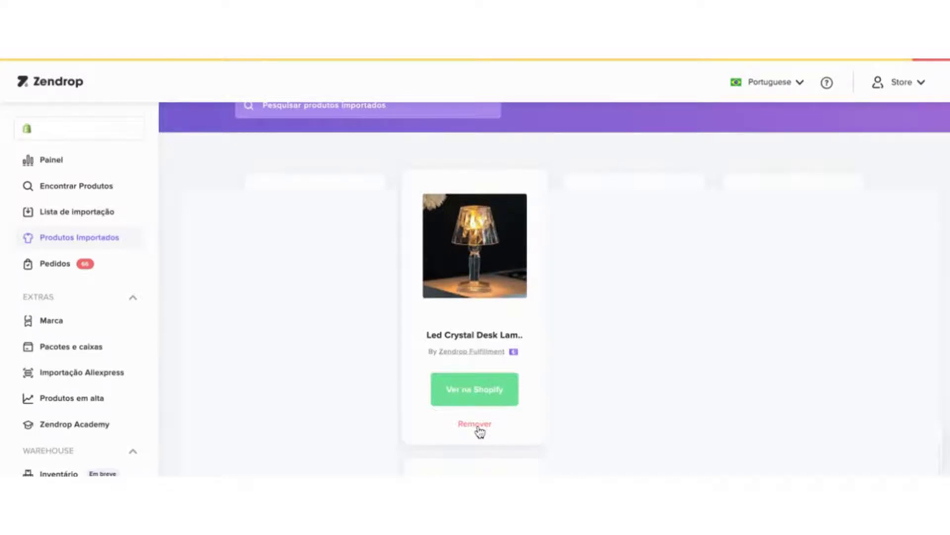
- Open the orders page and view the unpaid orders and the orders that need a product linked
click(63, 267)
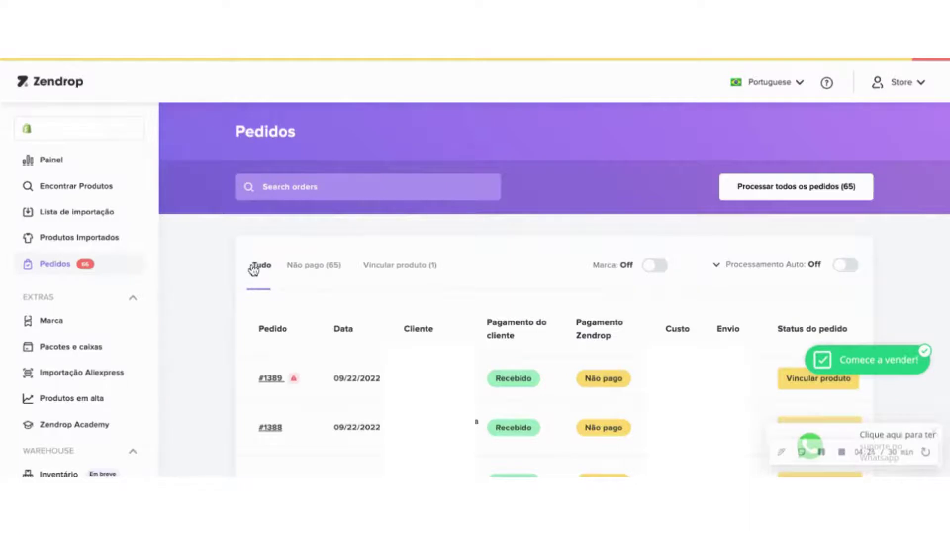
click(310, 267)
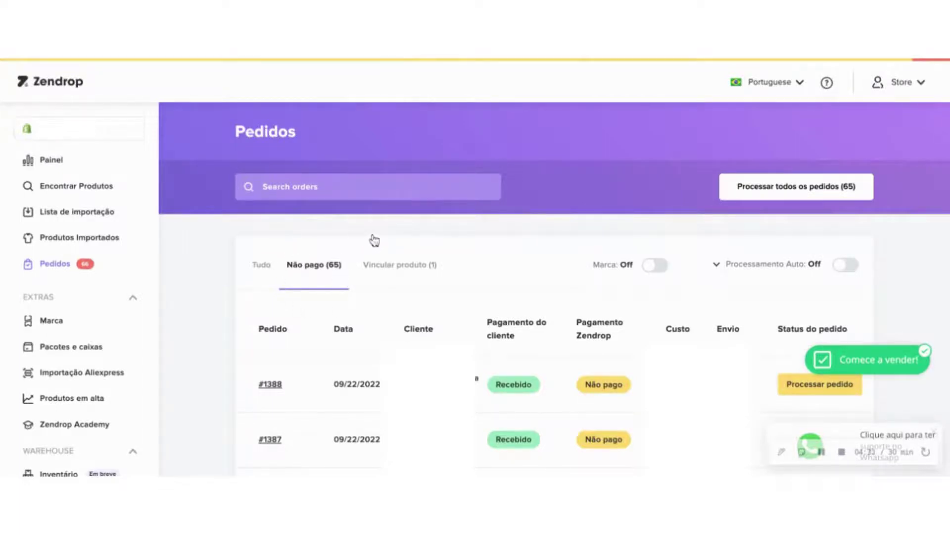
click(402, 267)
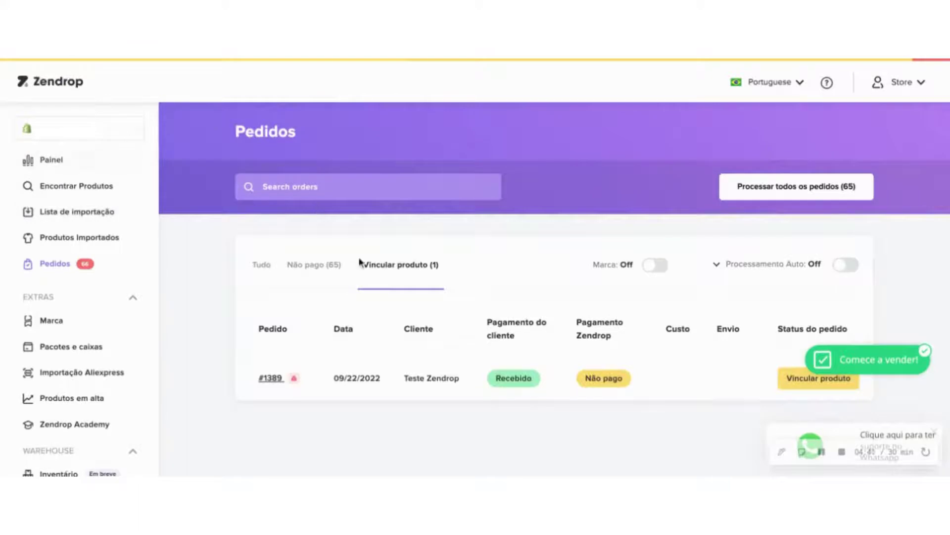
- Browse the list of unpaid orders and the list of all orders to compare payment and order statuses
click(329, 270)
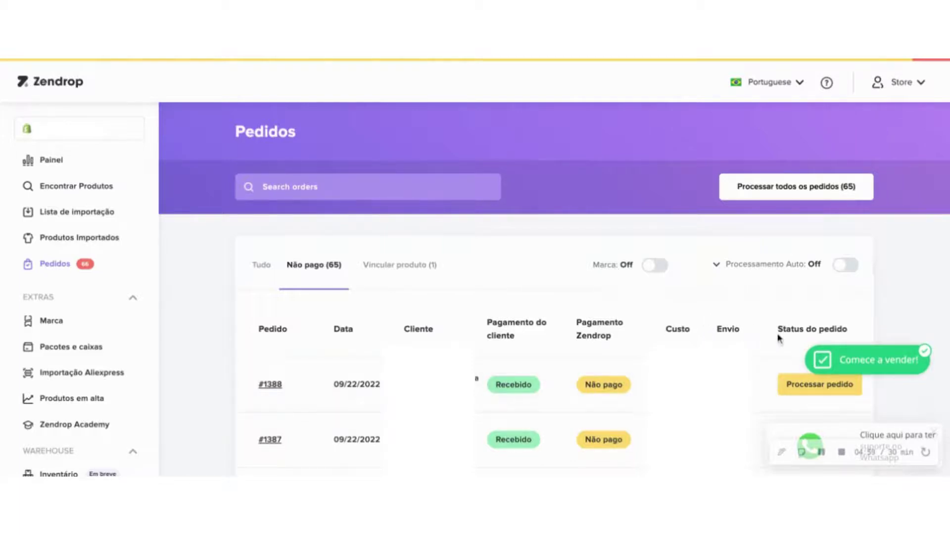
scroll(778, 338, down, 10)
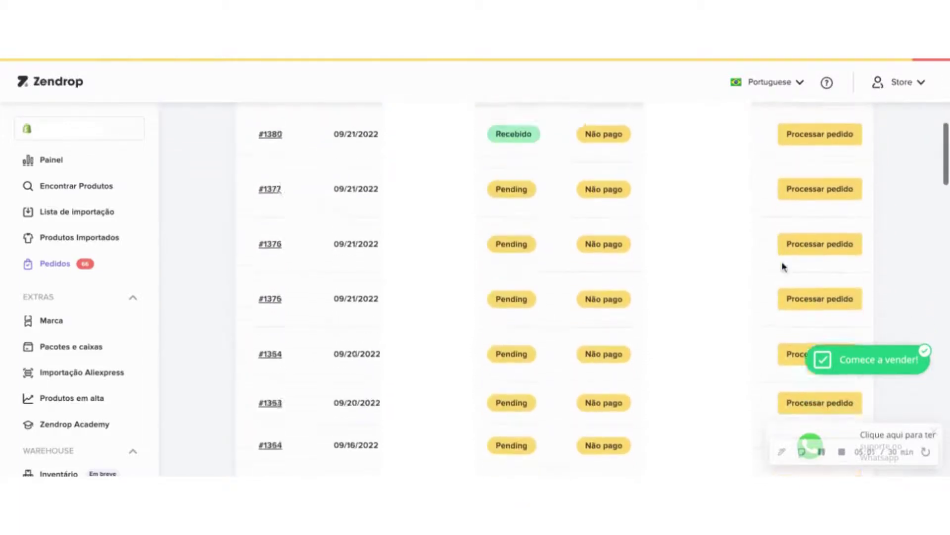
scroll(783, 266, up, 10)
click(262, 266)
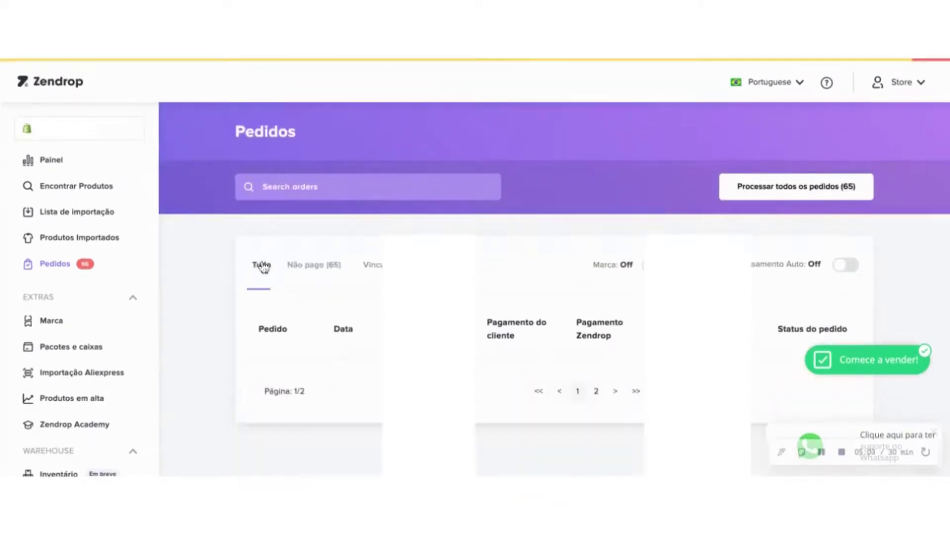
scroll(534, 345, down, 6)
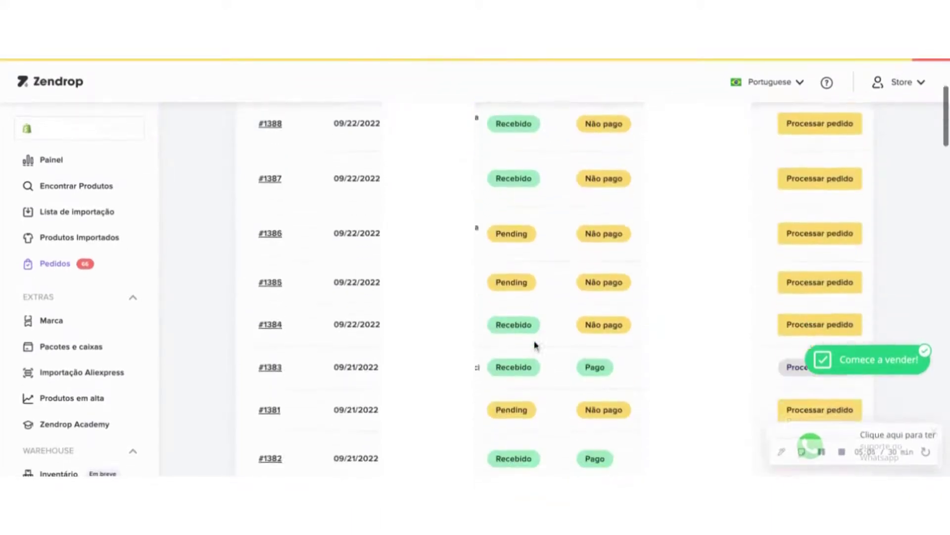
- Browse the list of all orders to examine customer payment, Zendrop payment and order statuses
scroll(535, 345, down, 8)
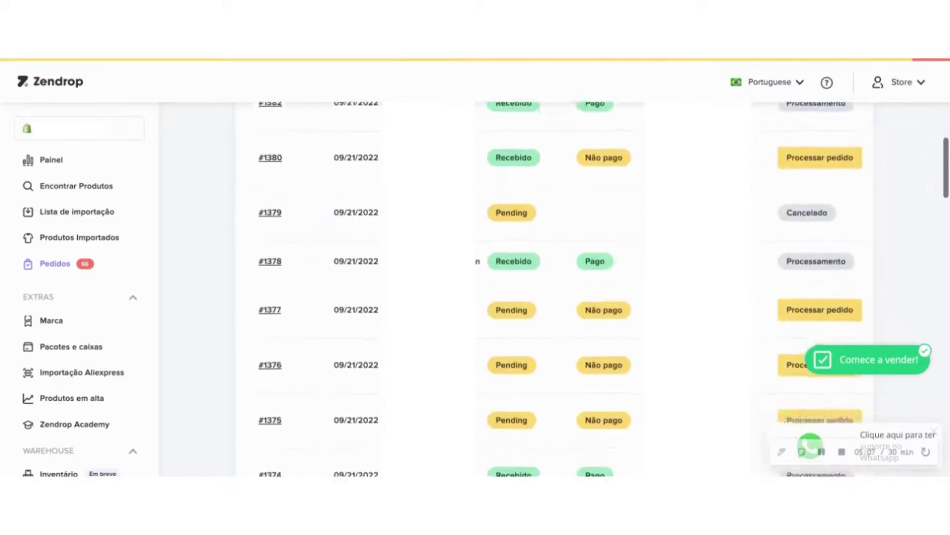
scroll(757, 198, down, 6)
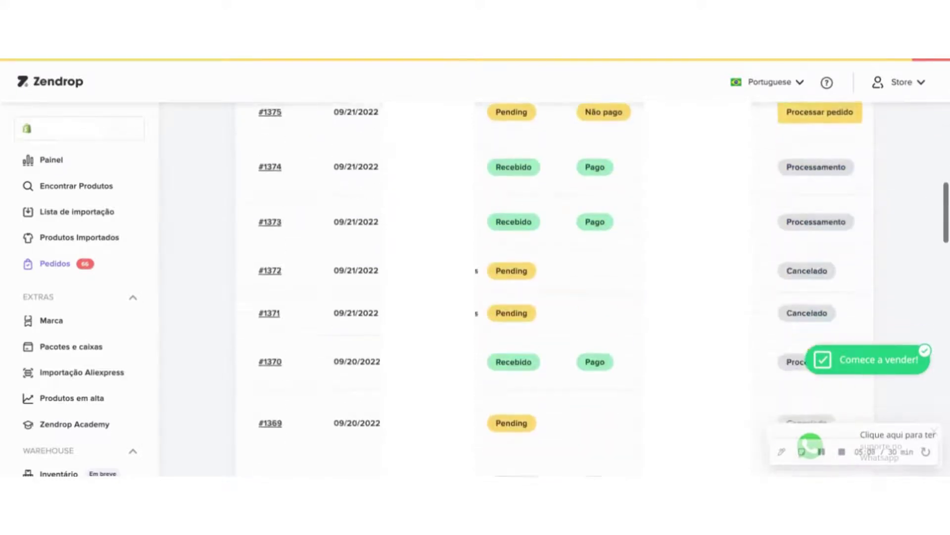
scroll(579, 295, down, 2)
scroll(579, 294, up, 15)
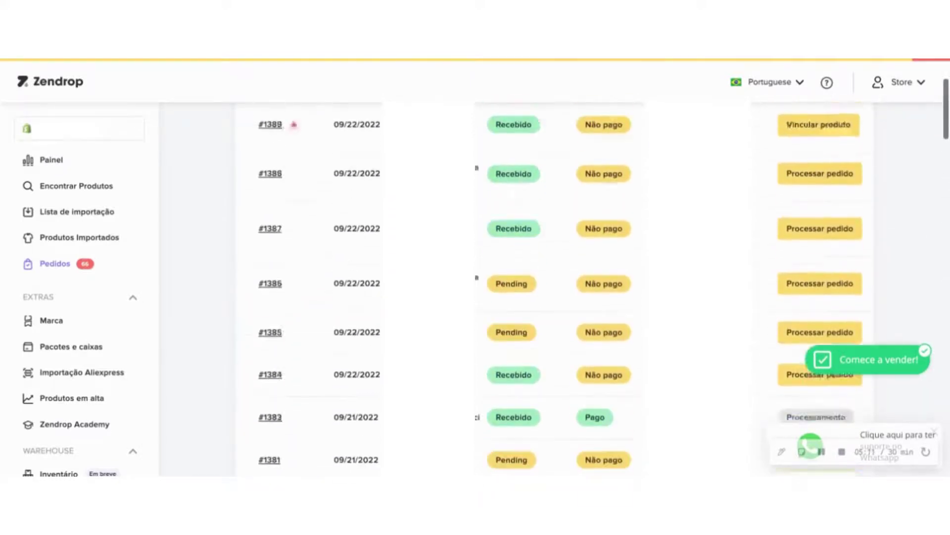
scroll(715, 287, up, 5)
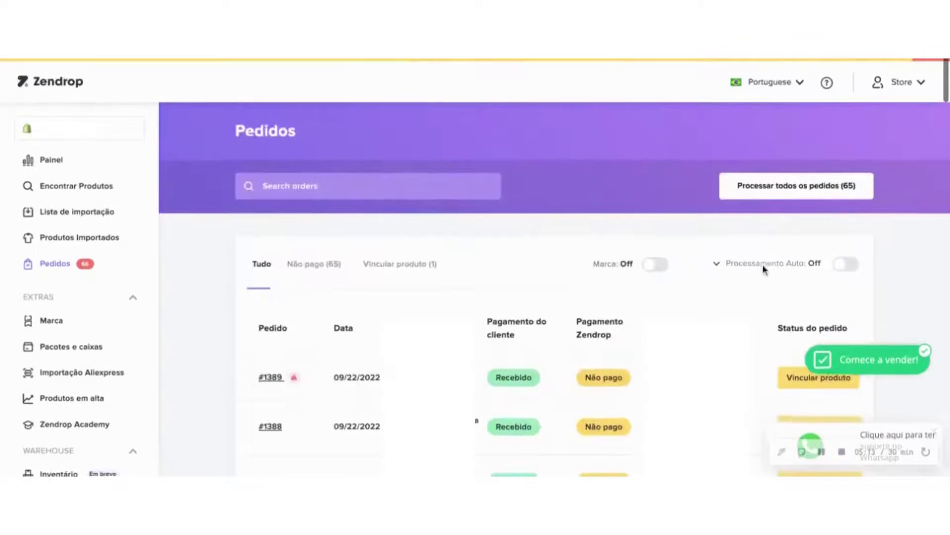
- Open product linking for the newest order's Produto Teste Zendrop item, look through the suggested matches and request a quote
scroll(764, 269, down, 2)
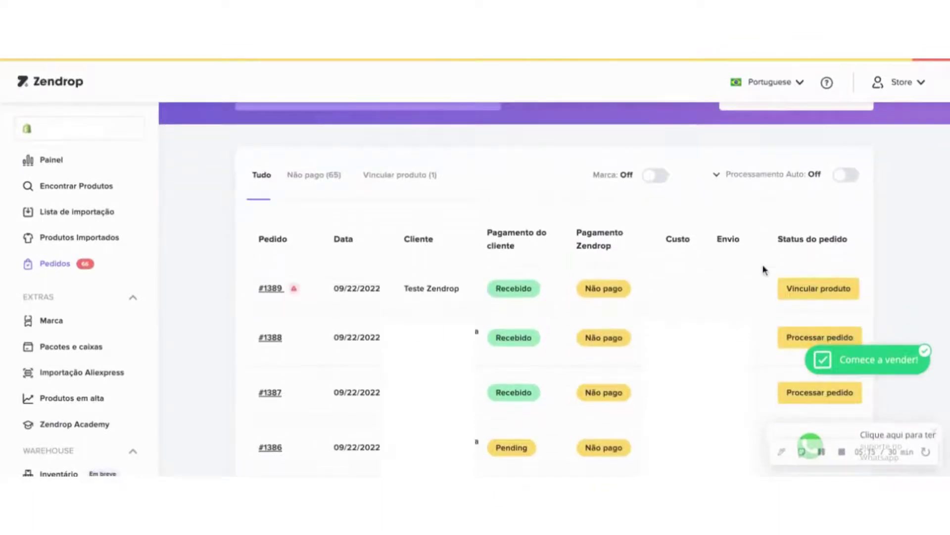
click(716, 289)
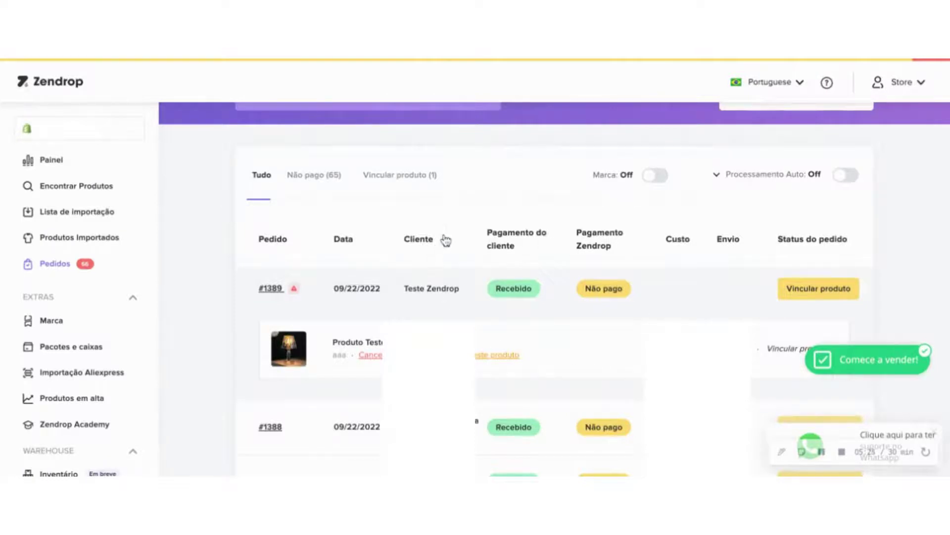
click(818, 293)
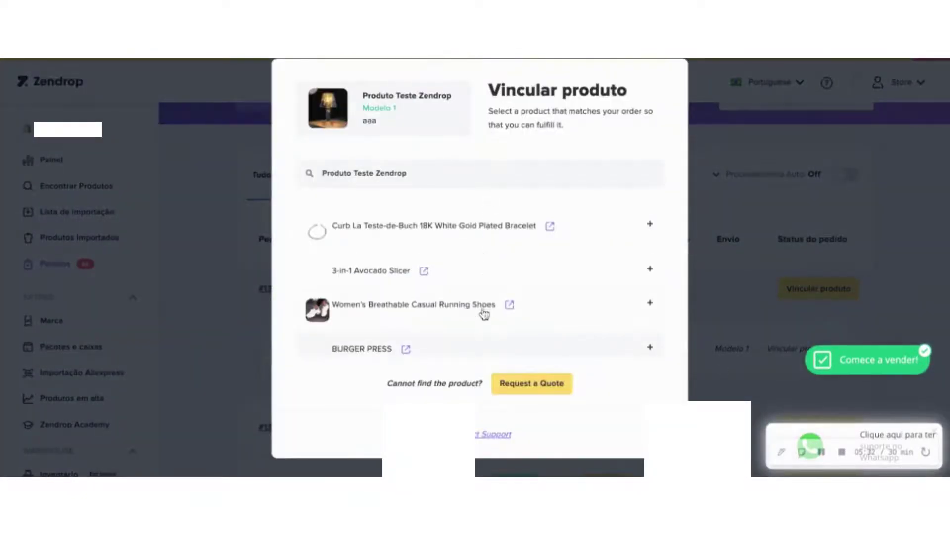
scroll(465, 331, down, 1)
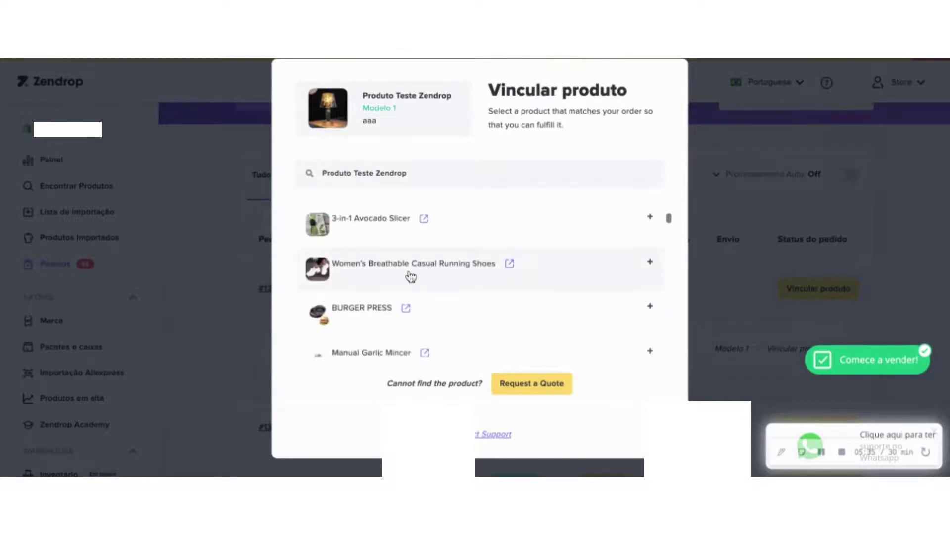
scroll(411, 275, up, 1)
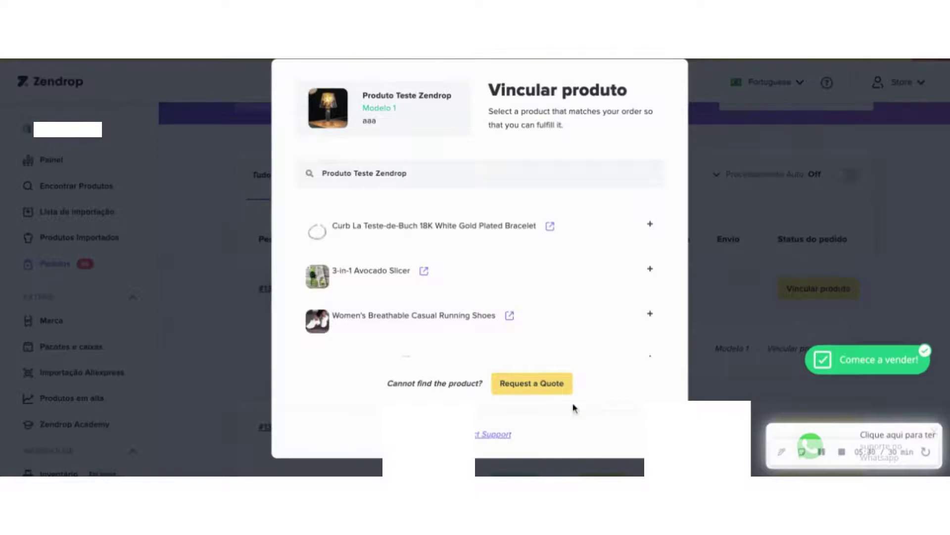
click(551, 391)
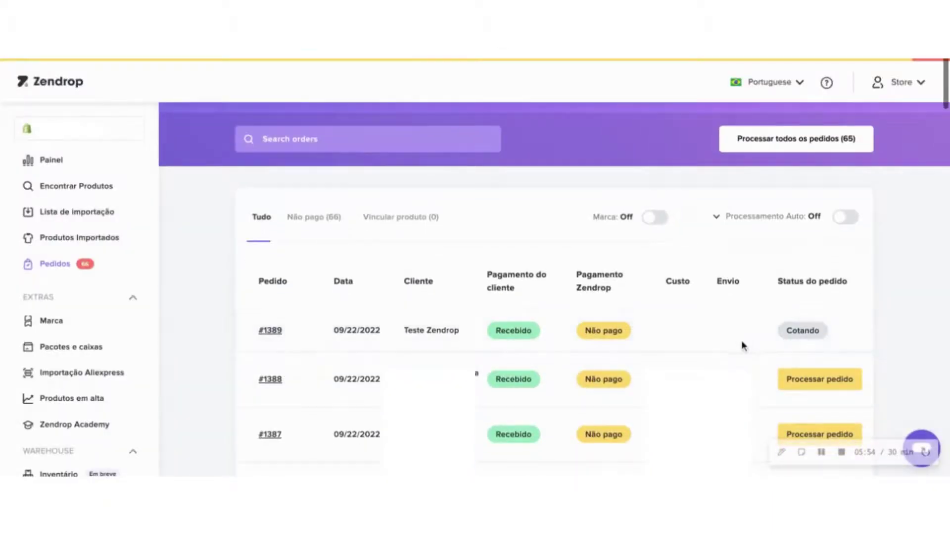
- View the imported products and return to the orders list to find an order ready for processing
click(81, 239)
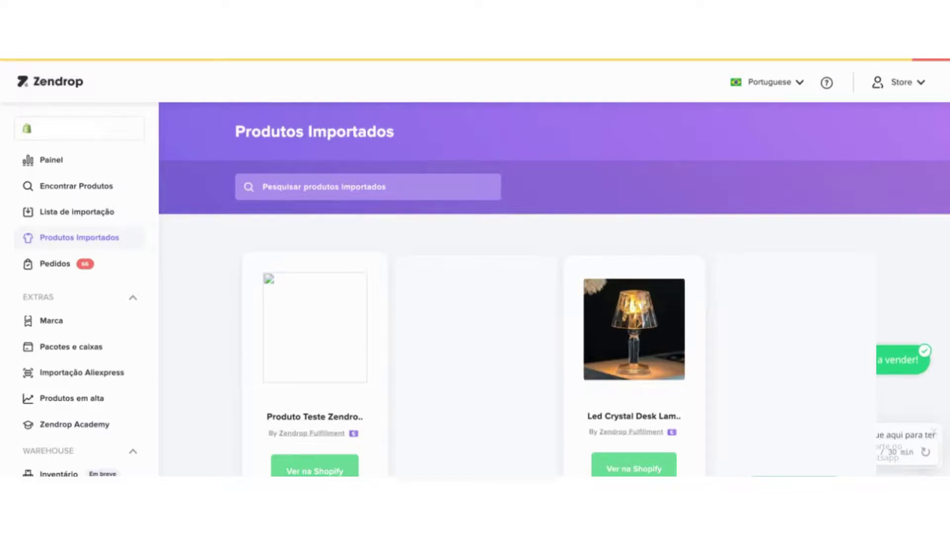
click(95, 265)
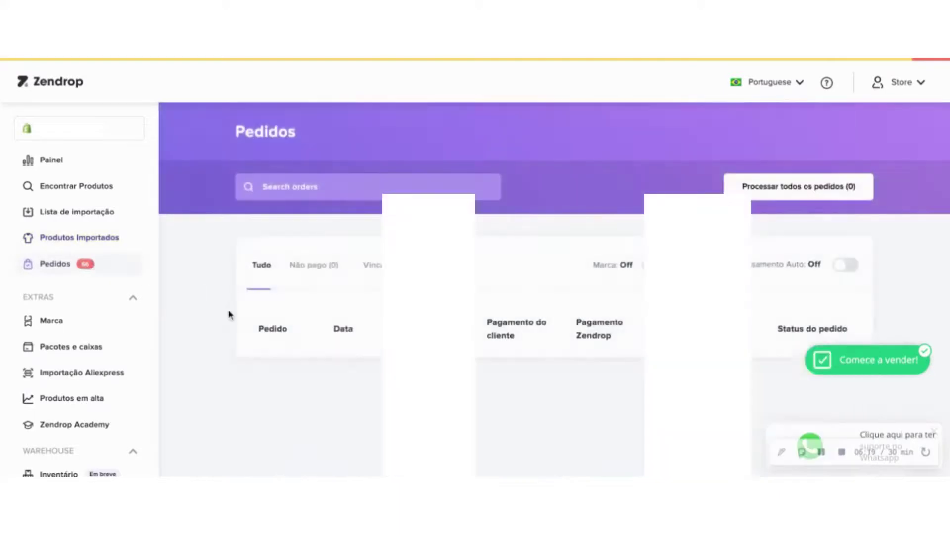
scroll(230, 316, down, 3)
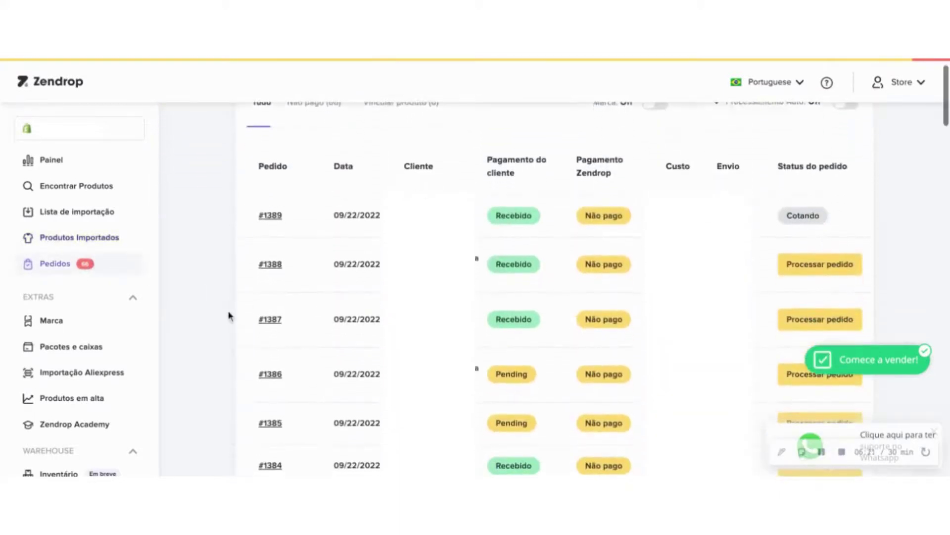
click(267, 278)
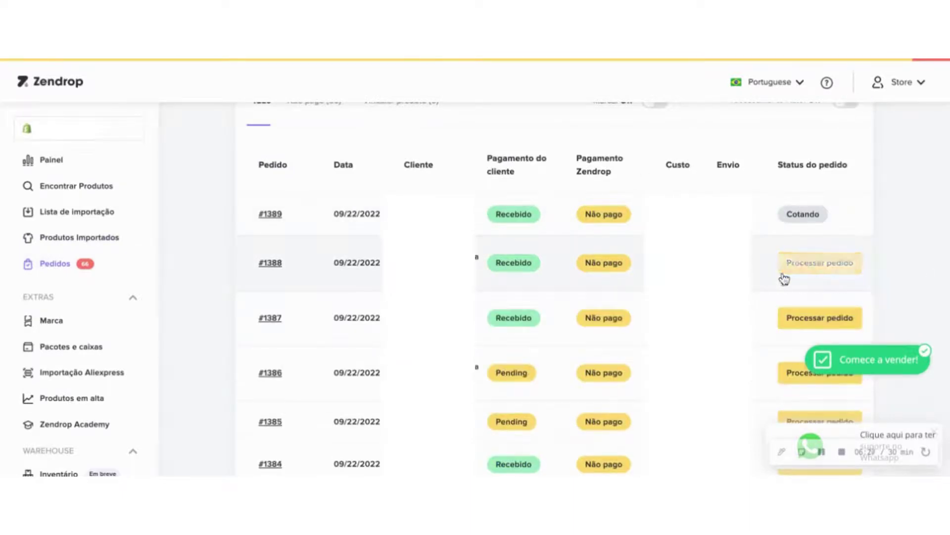
- Review the cost breakdown of the second-newest order with and without Crédito applied, and close it without processing
click(798, 268)
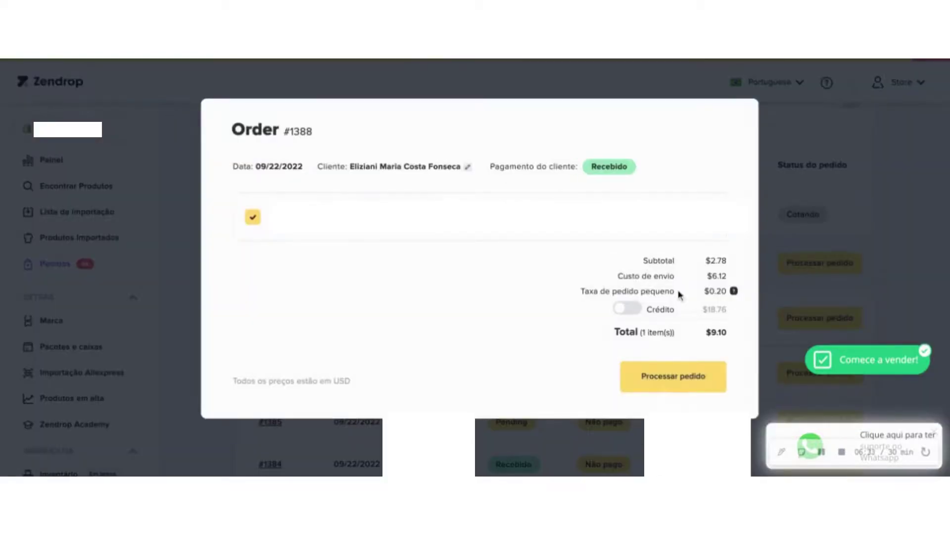
click(634, 311)
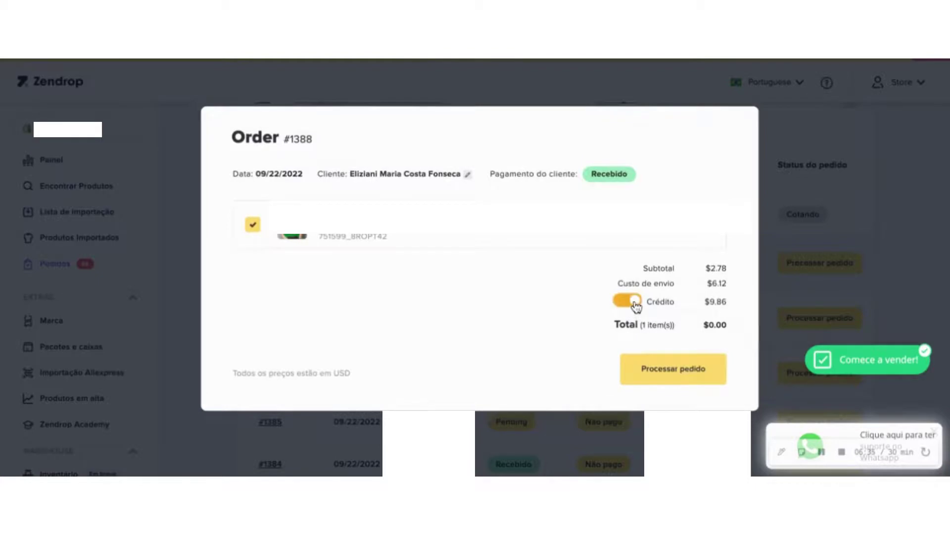
click(635, 302)
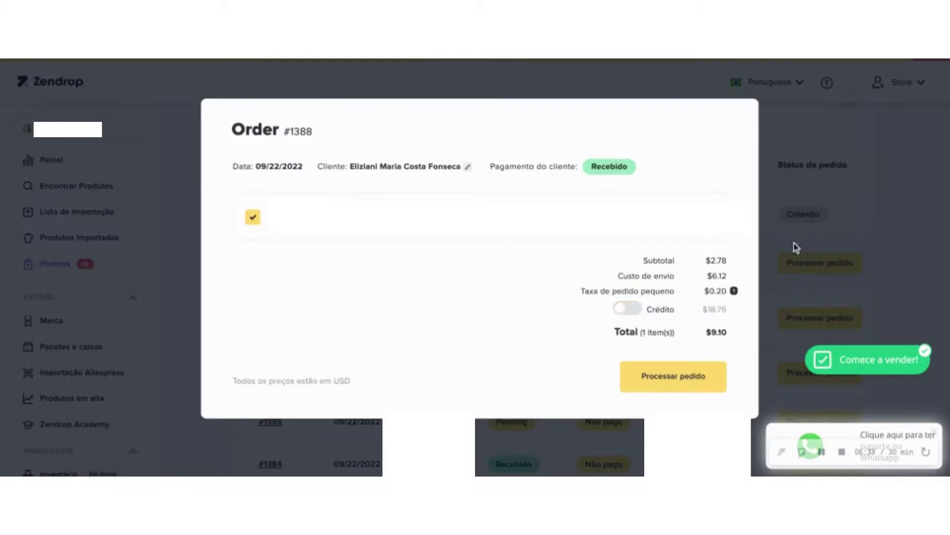
click(931, 225)
- Open bulk processing for all orders and deselect the order whose item has $12.24 Linha Especial shipping
scroll(732, 262, up, 4)
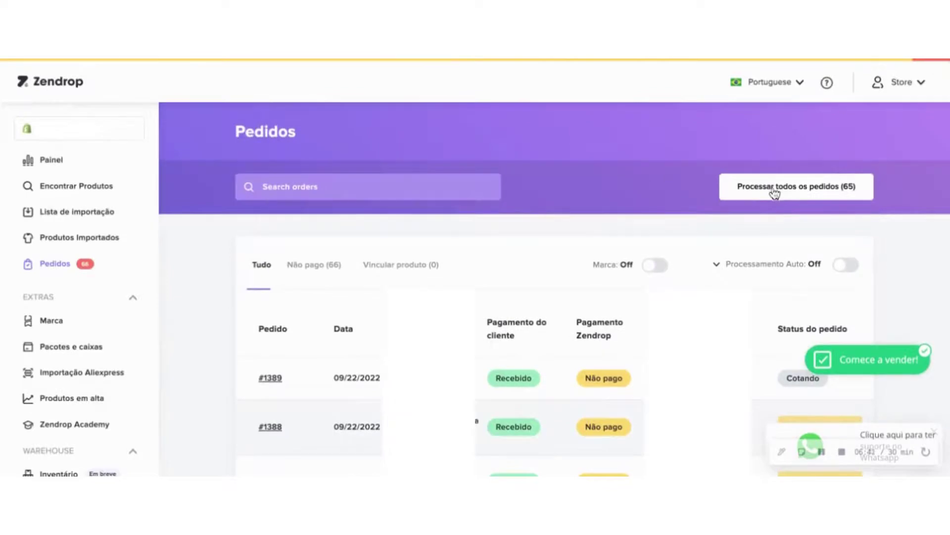
scroll(789, 229, down, 5)
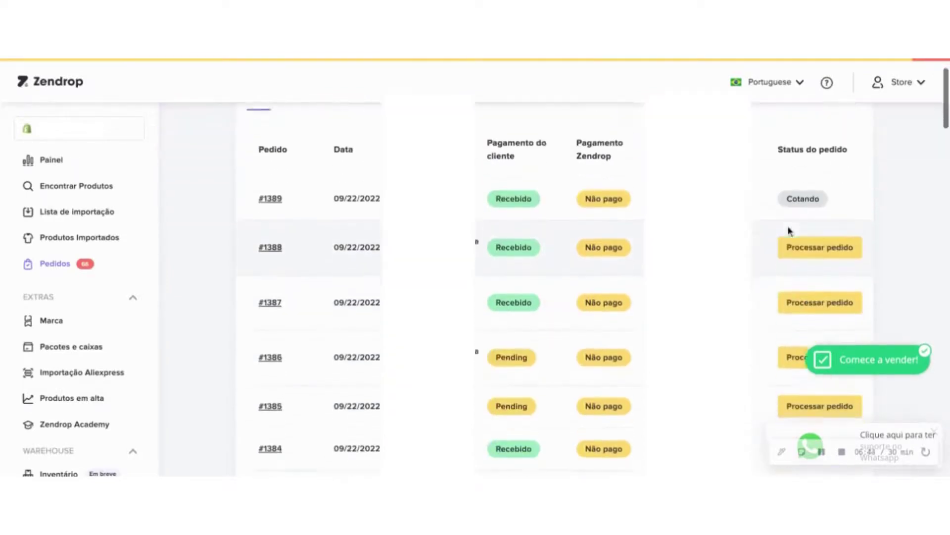
scroll(789, 229, down, 2)
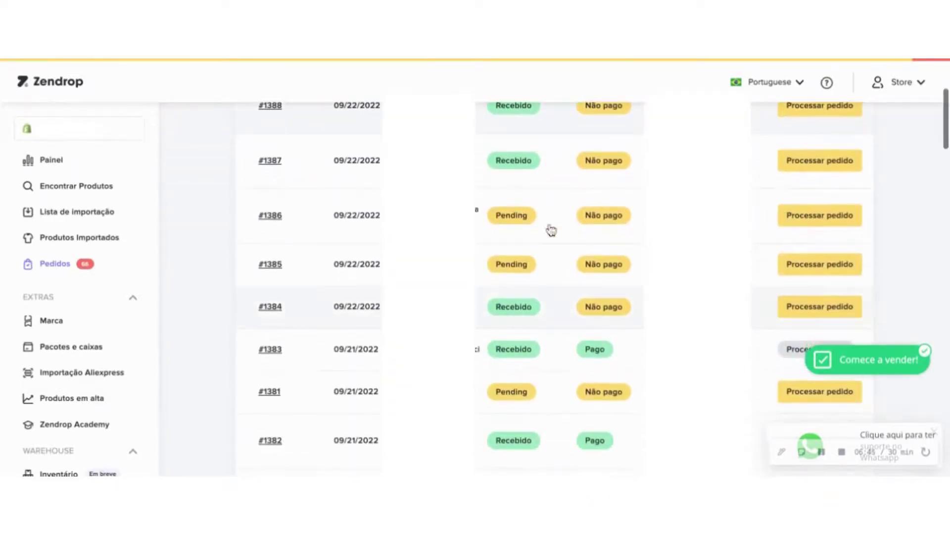
scroll(693, 223, up, 7)
click(746, 185)
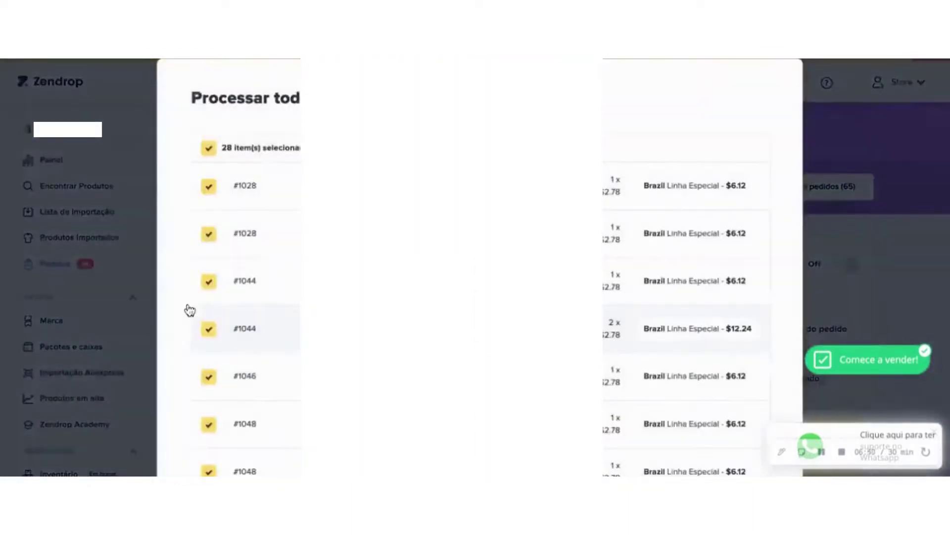
click(210, 330)
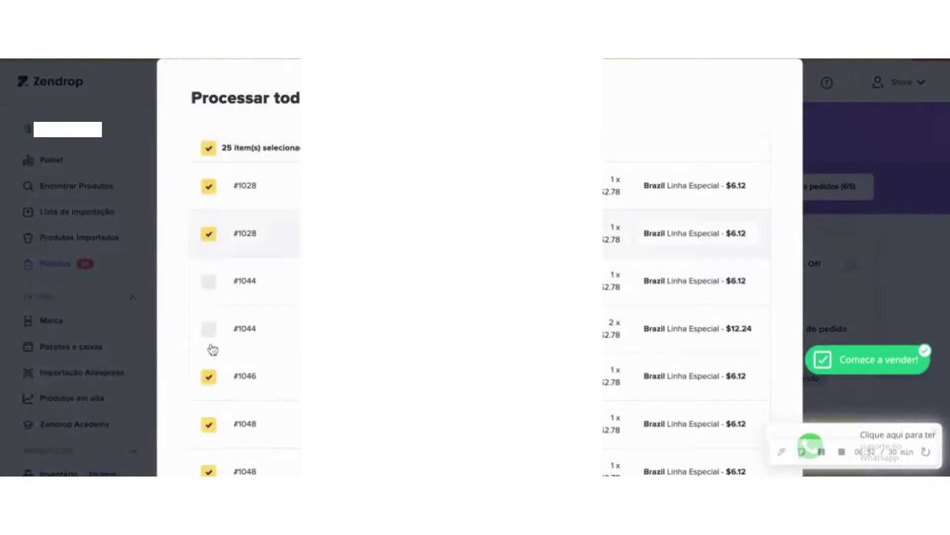
- Review the selected orders and their cost totals with and without Crédito, and close bulk processing without submitting
scroll(213, 341, down, 6)
scroll(215, 329, down, 8)
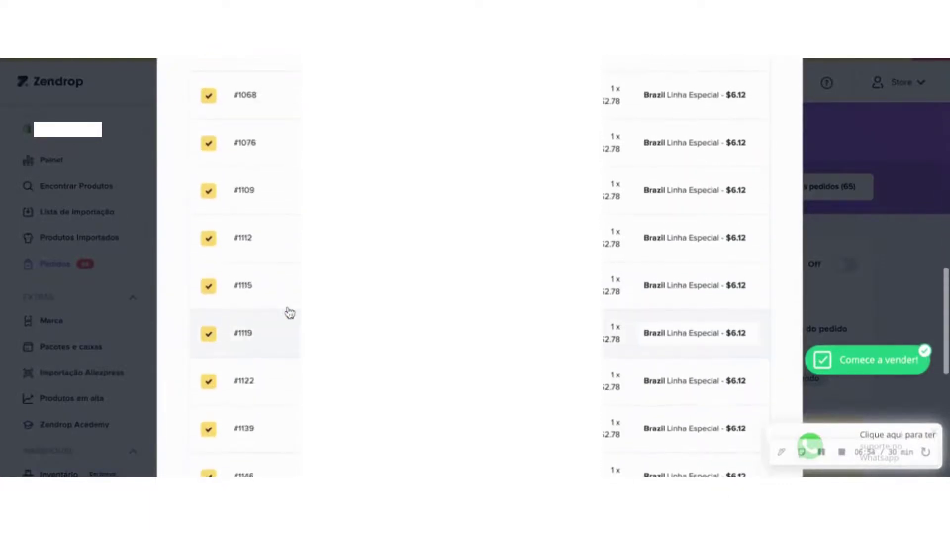
scroll(287, 312, down, 10)
scroll(290, 312, down, 1)
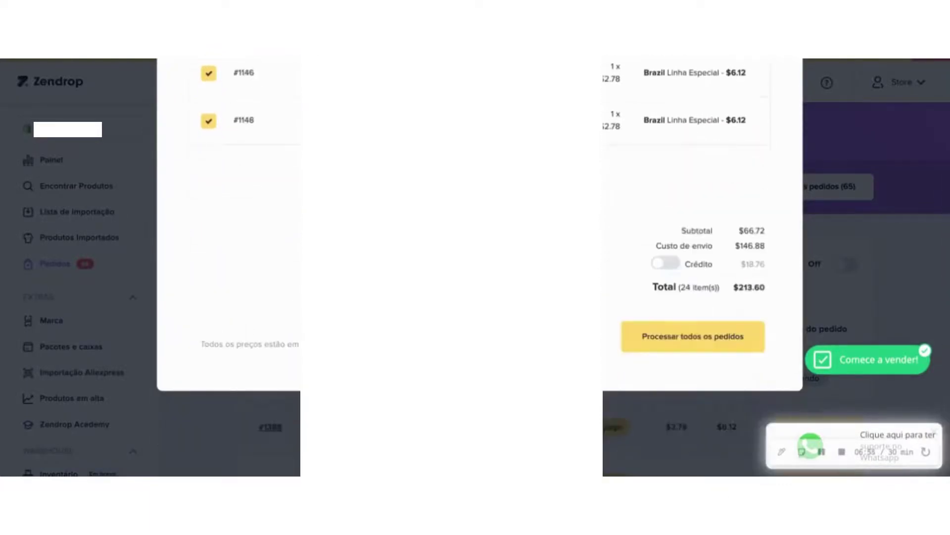
click(671, 263)
click(670, 263)
click(910, 311)
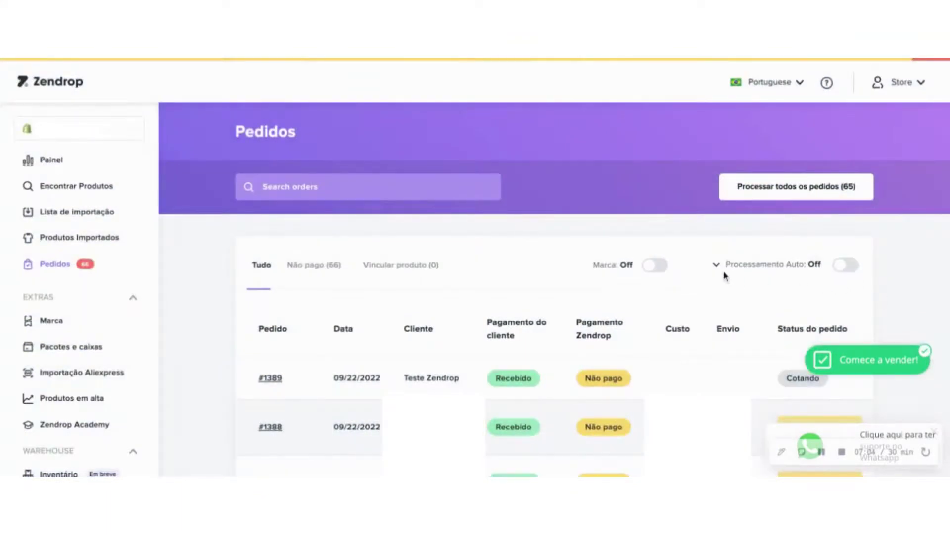
- View the Processamento Auto options and open page 3 of the orders list to examine a shipped order's tracking
click(717, 265)
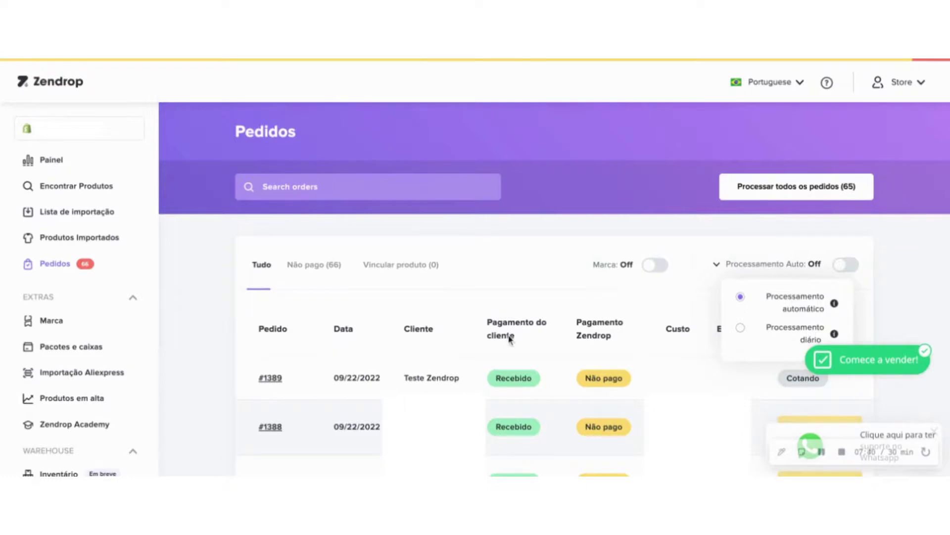
click(924, 270)
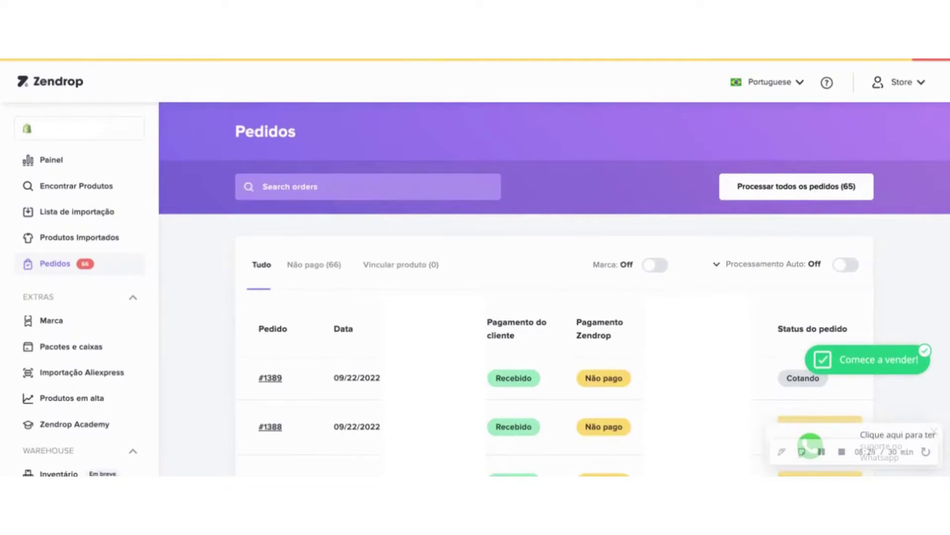
scroll(554, 287, down, 20)
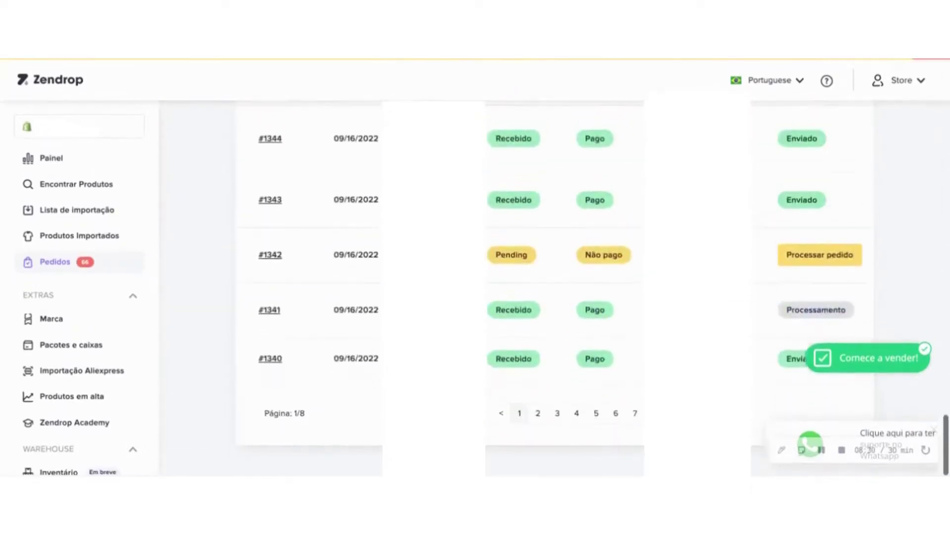
click(557, 414)
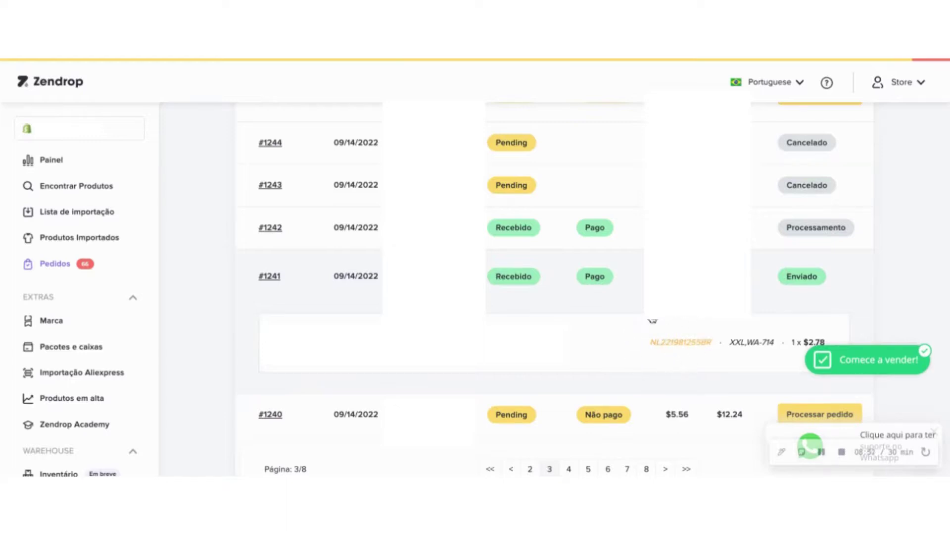
- Open the Marca page and examine the Classico thank-you card's logo, title, message, company address and support email fields
click(381, 313)
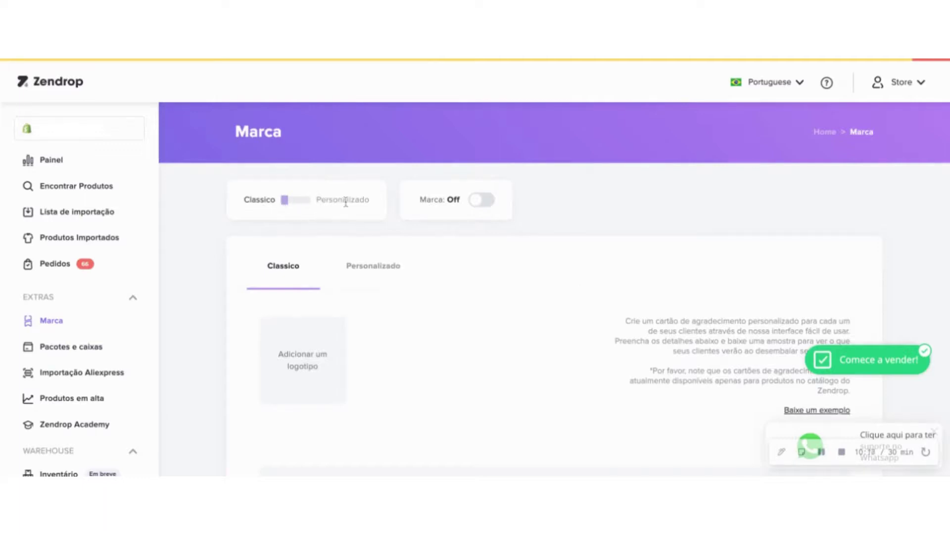
scroll(363, 343, down, 3)
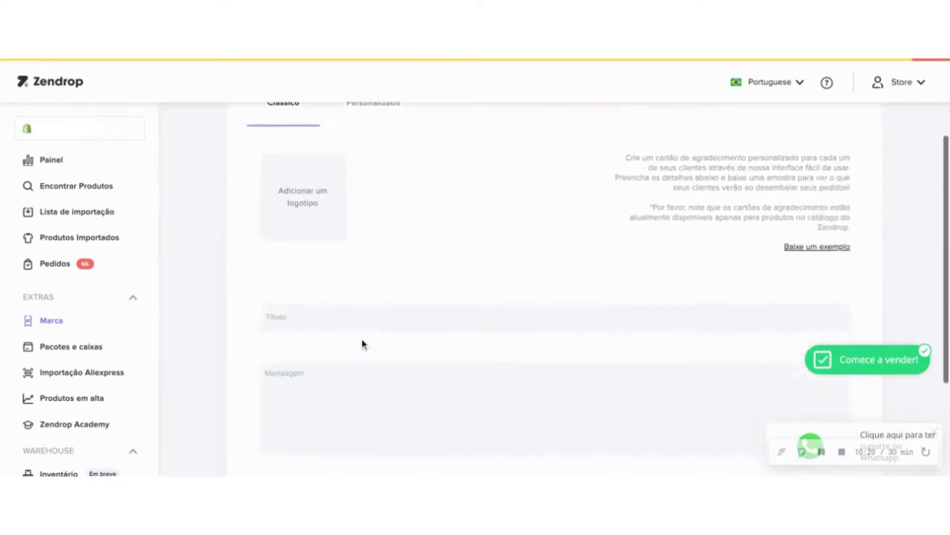
scroll(363, 344, down, 2)
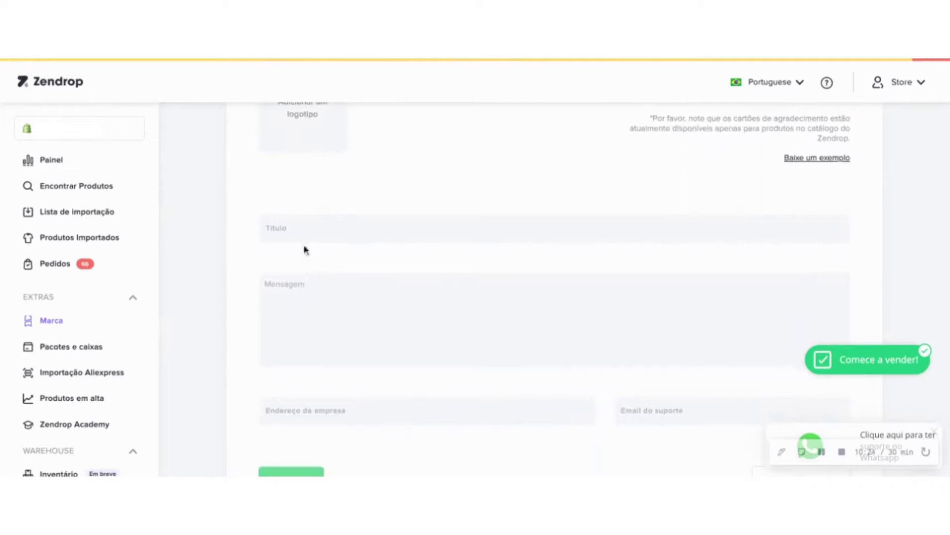
scroll(325, 310, down, 1)
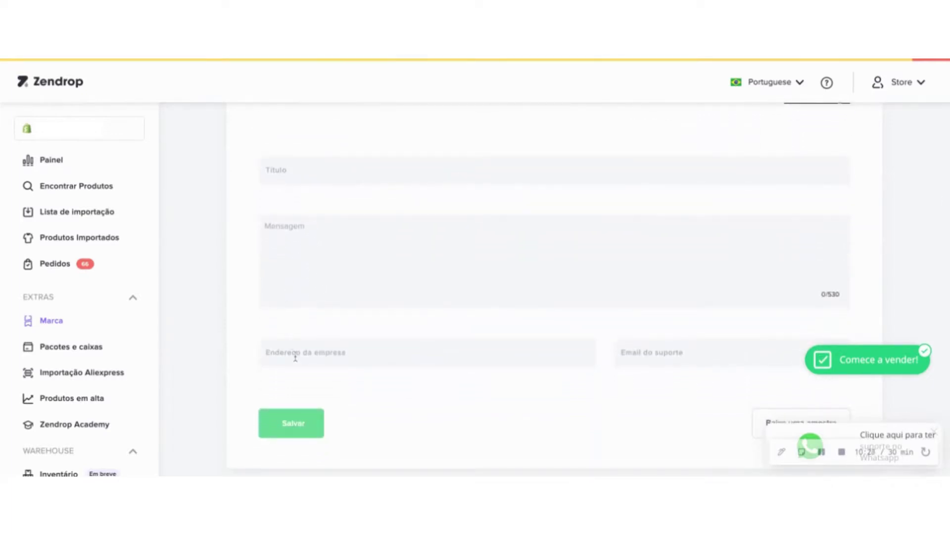
scroll(683, 353, down, 1)
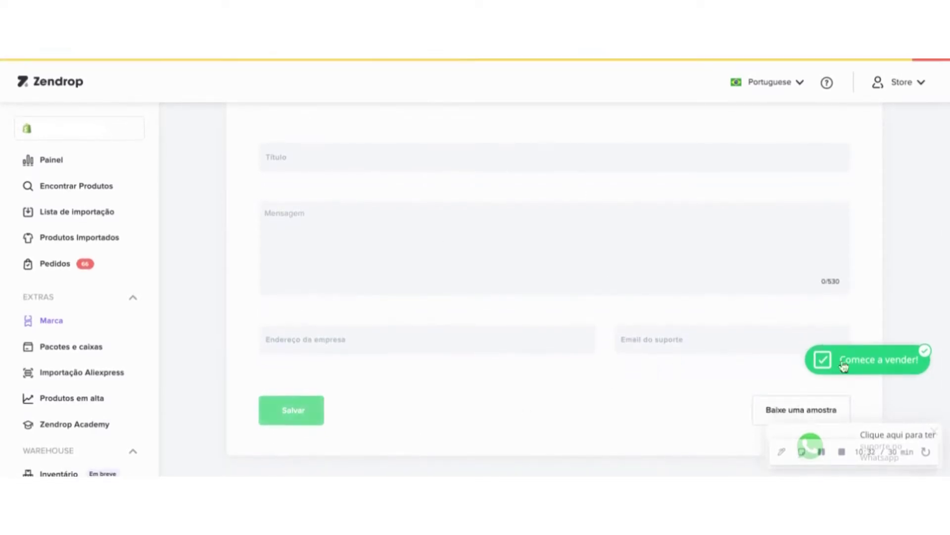
scroll(666, 309, up, 6)
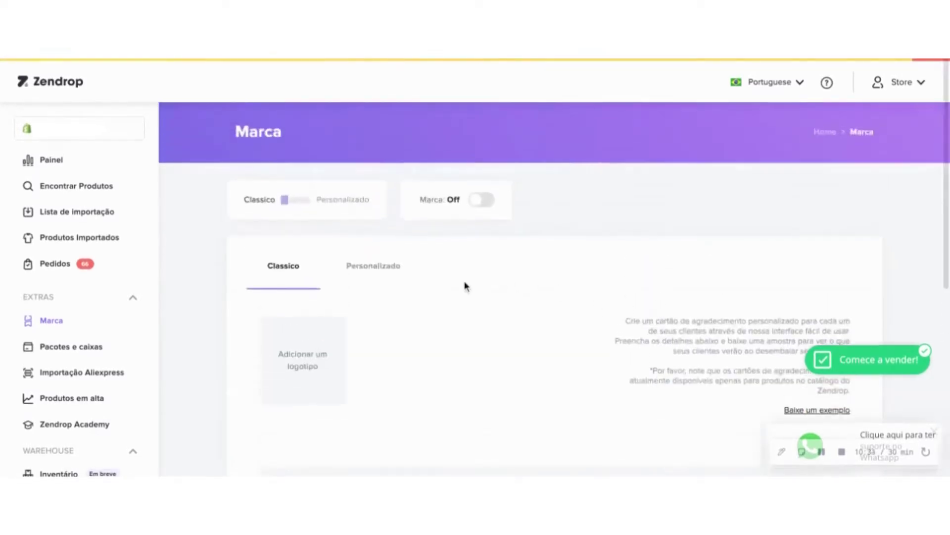
- Open the Personalizado thank-you card option on the Marca page and examine its upload area, supported formats and suggested size
scroll(404, 294, down, 1)
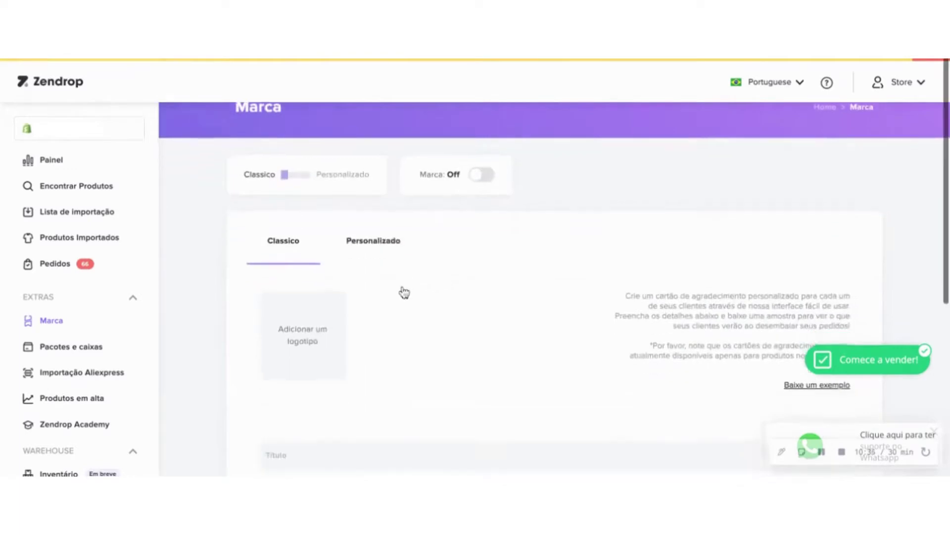
click(388, 247)
scroll(388, 302, down, 1)
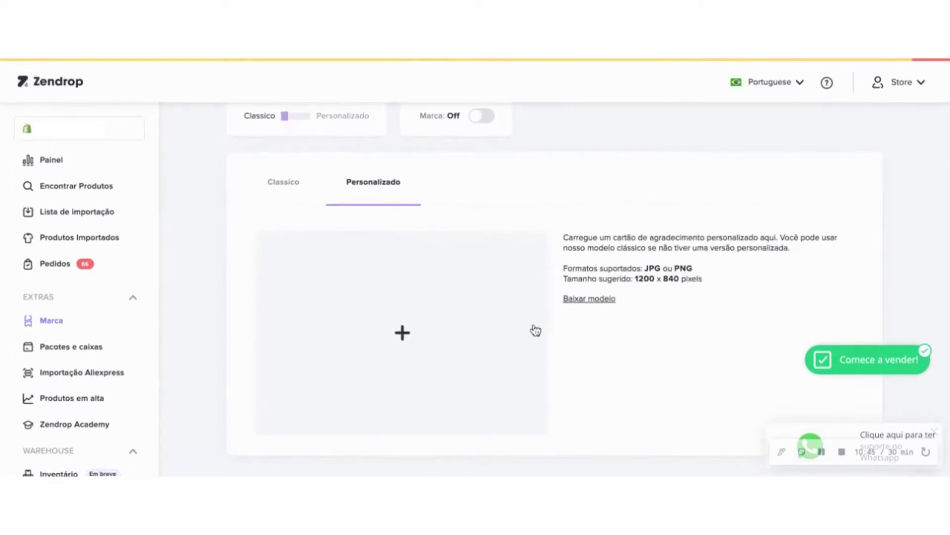
triple_click(564, 263)
key(shift+Down)
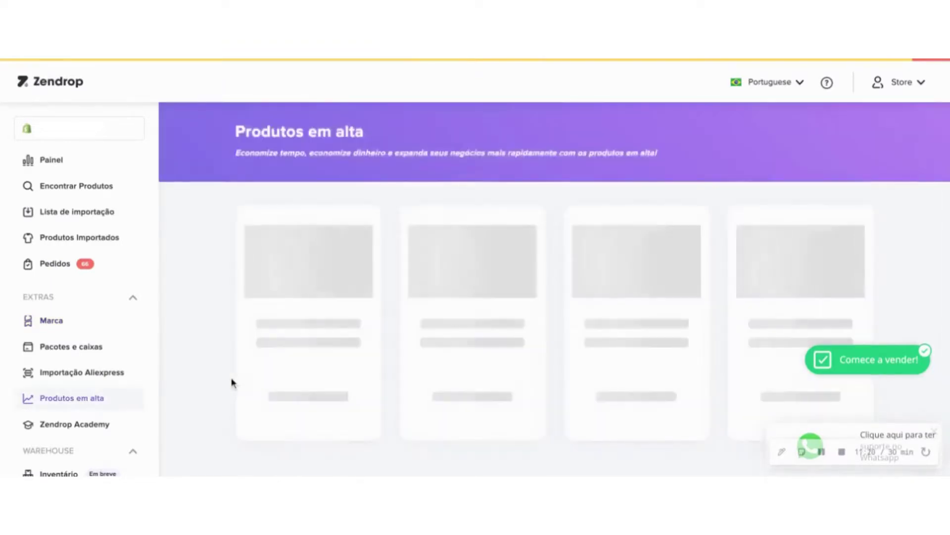
- Browse the trending products and their costs on the Produtos em alta page
scroll(485, 391, down, 5)
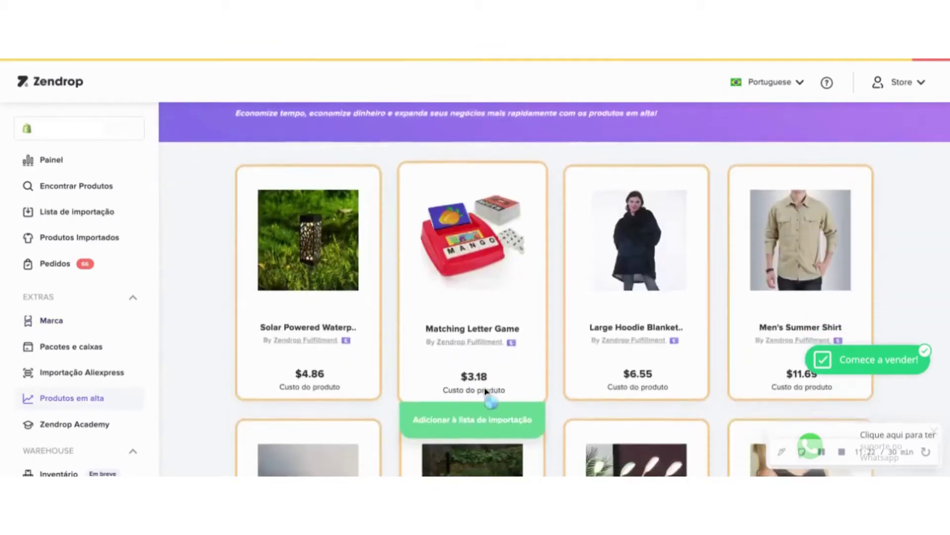
scroll(475, 396, down, 6)
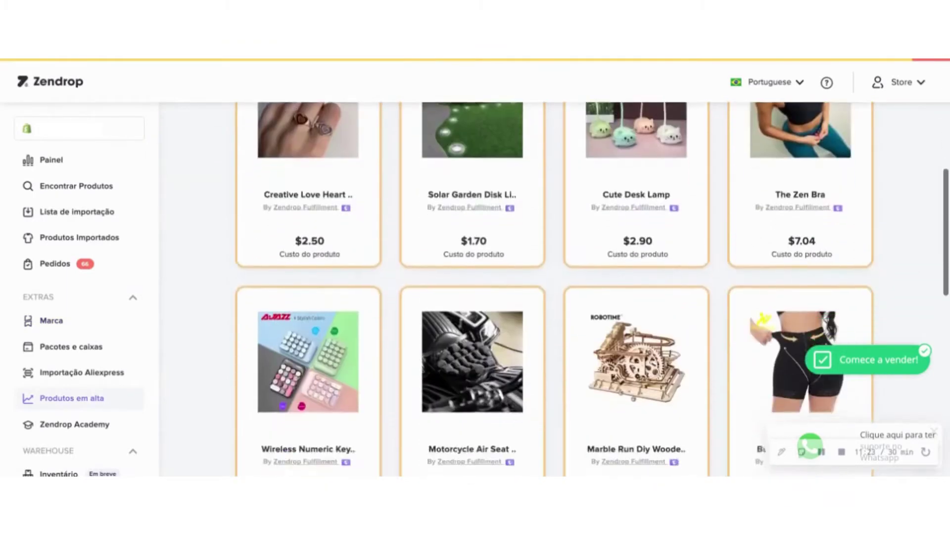
scroll(473, 347, down, 6)
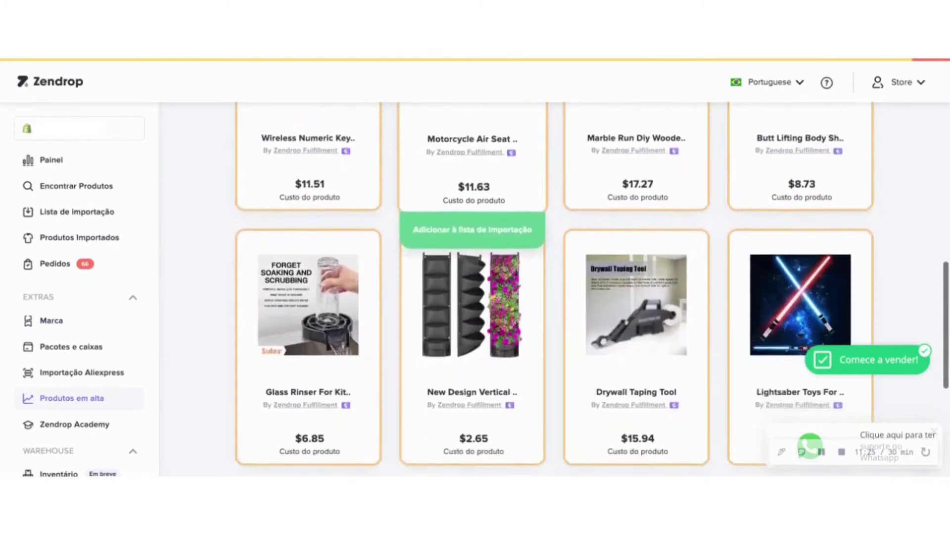
scroll(473, 346, down, 3)
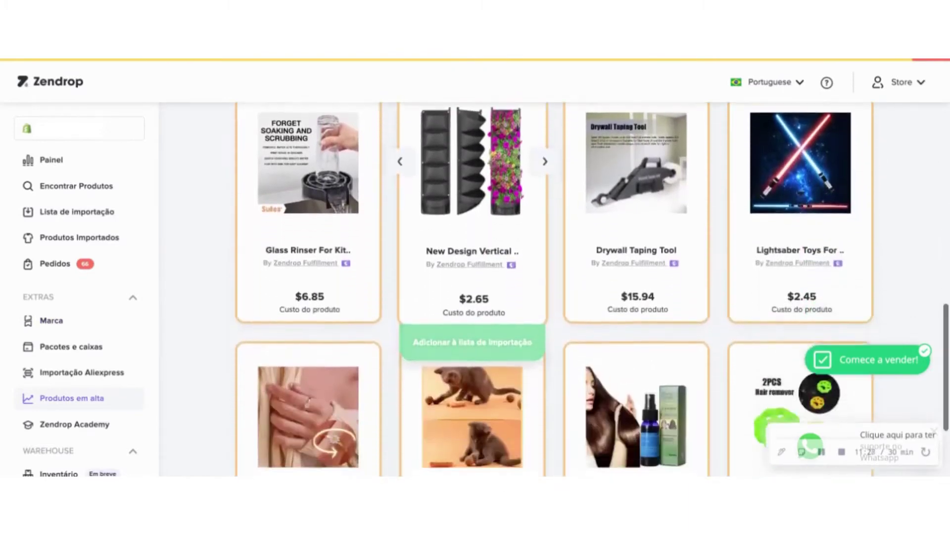
scroll(473, 346, down, 2)
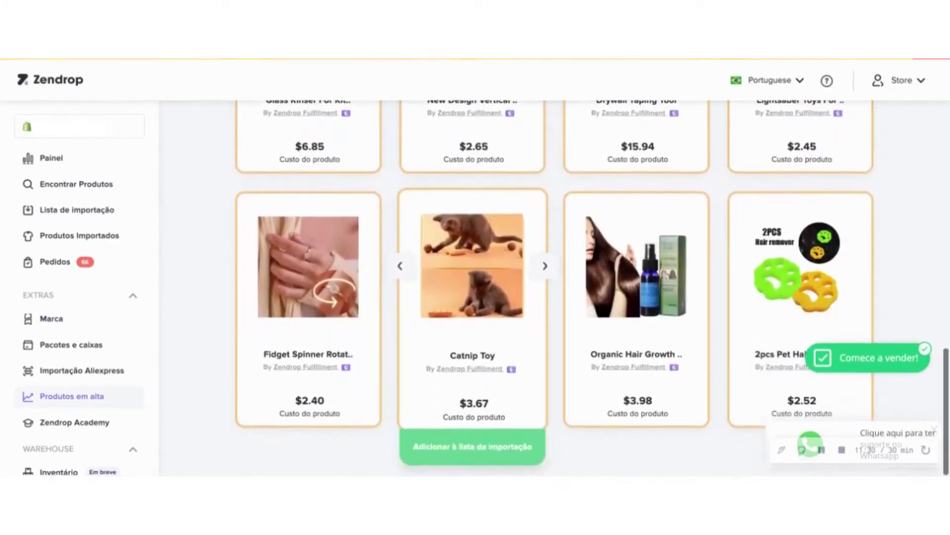
scroll(473, 346, up, 15)
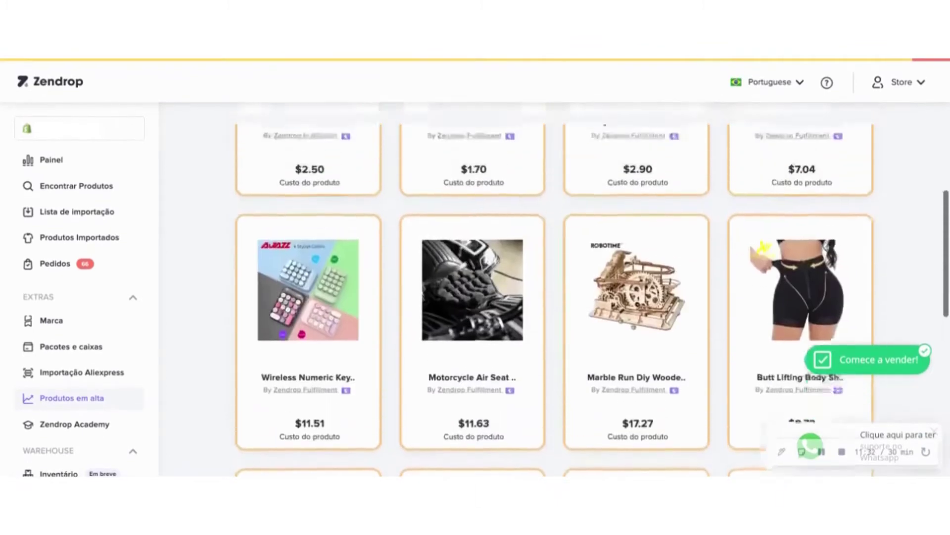
- Open Zendrop Academy and look over its description and available courses
scroll(473, 347, up, 1)
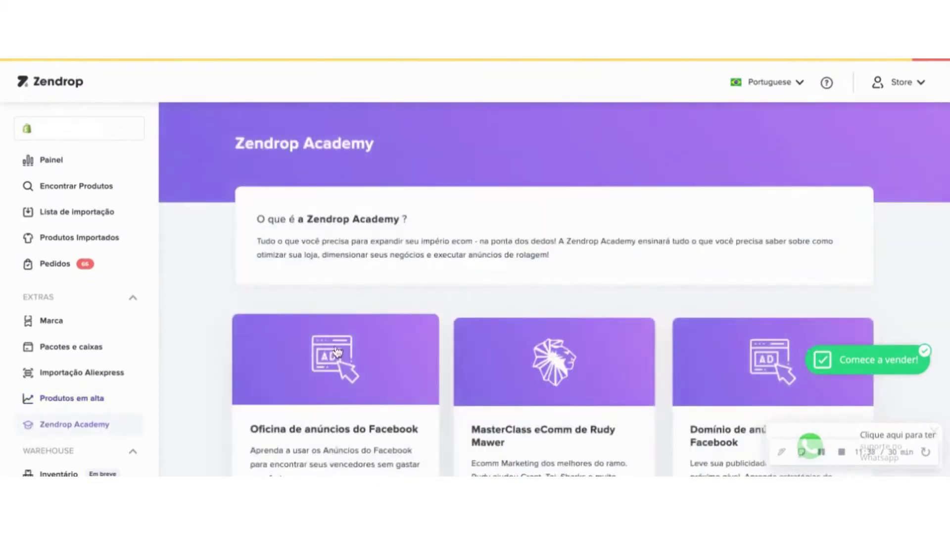
scroll(611, 360, down, 2)
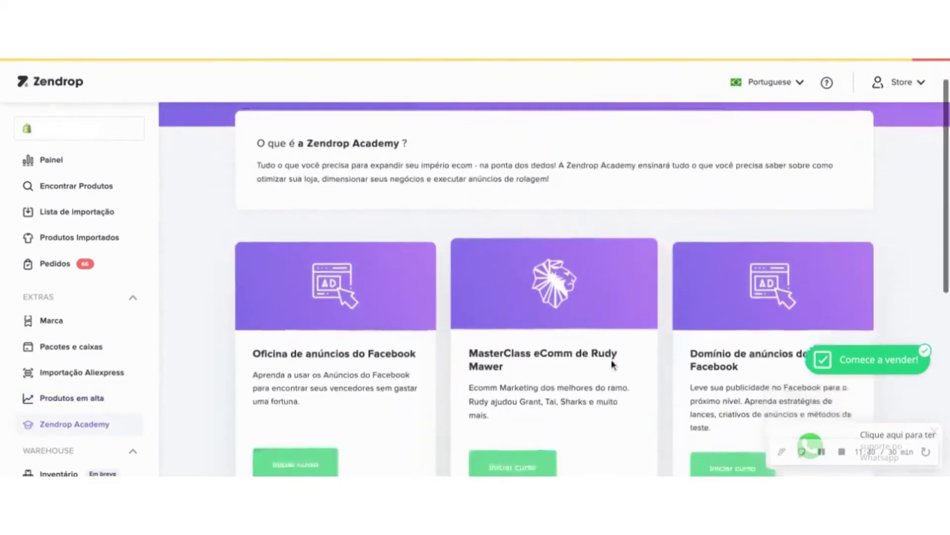
scroll(613, 364, up, 2)
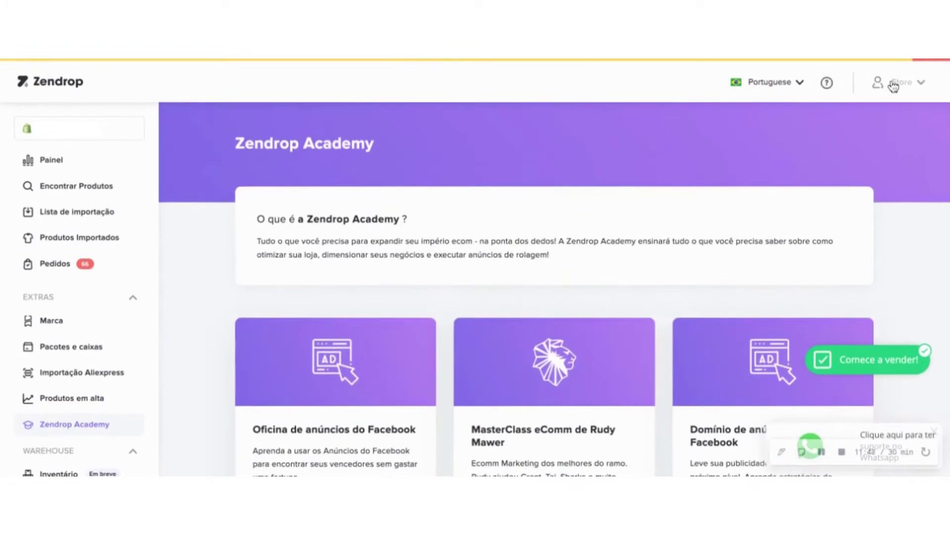
- Open the account's Cobrança page and review the payment methods, current plan, promo code field and Crédito transactions
click(893, 85)
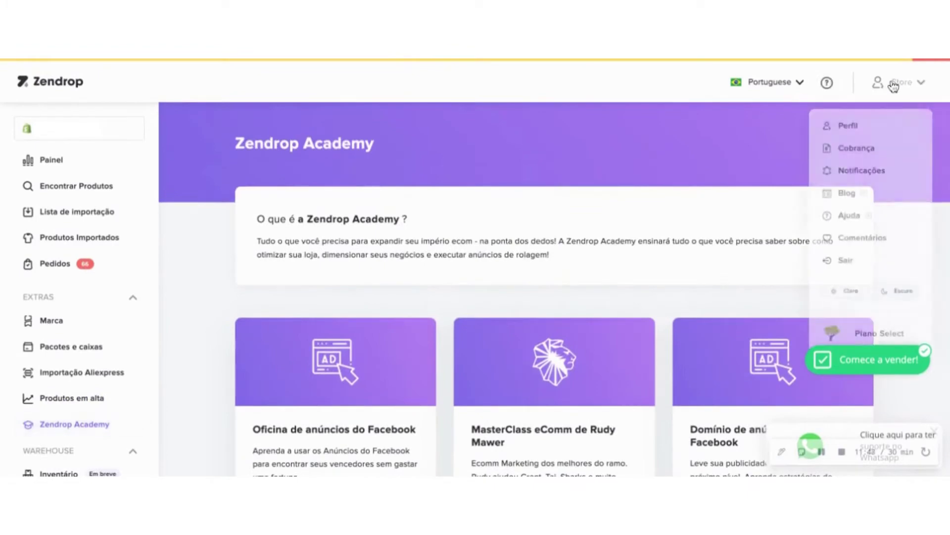
click(863, 154)
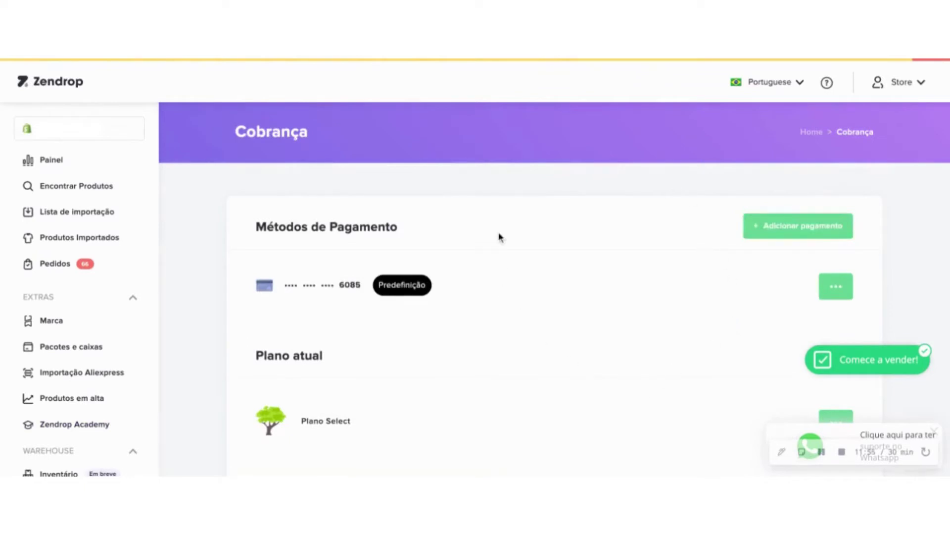
scroll(500, 237, down, 3)
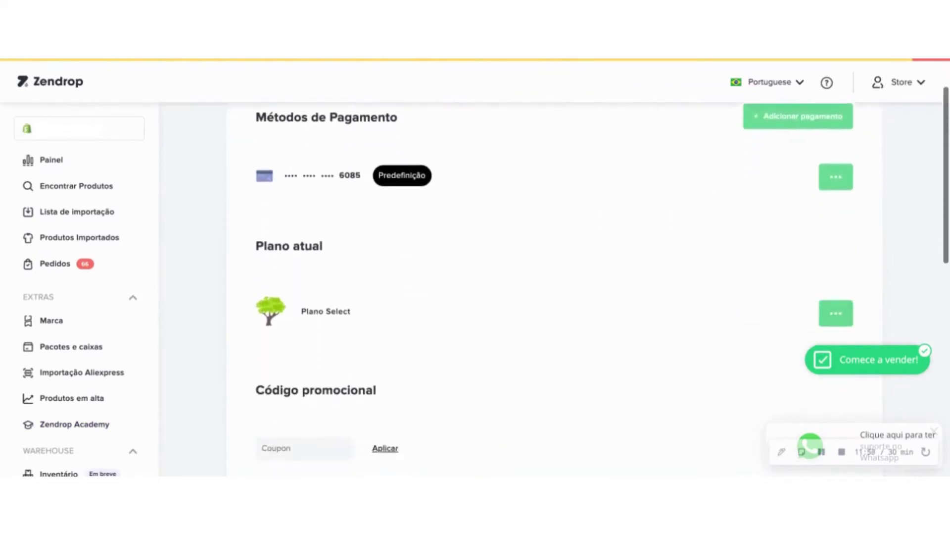
scroll(495, 179, down, 5)
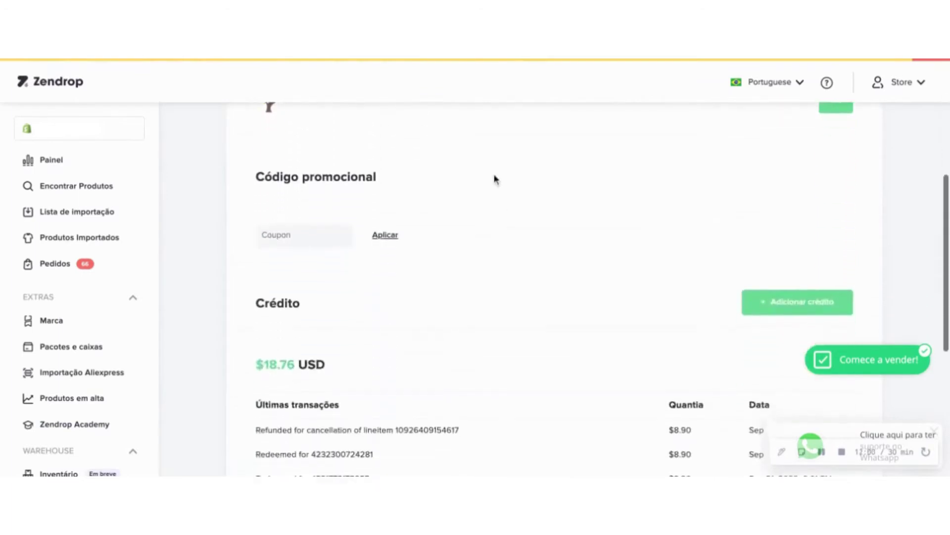
scroll(495, 180, down, 2)
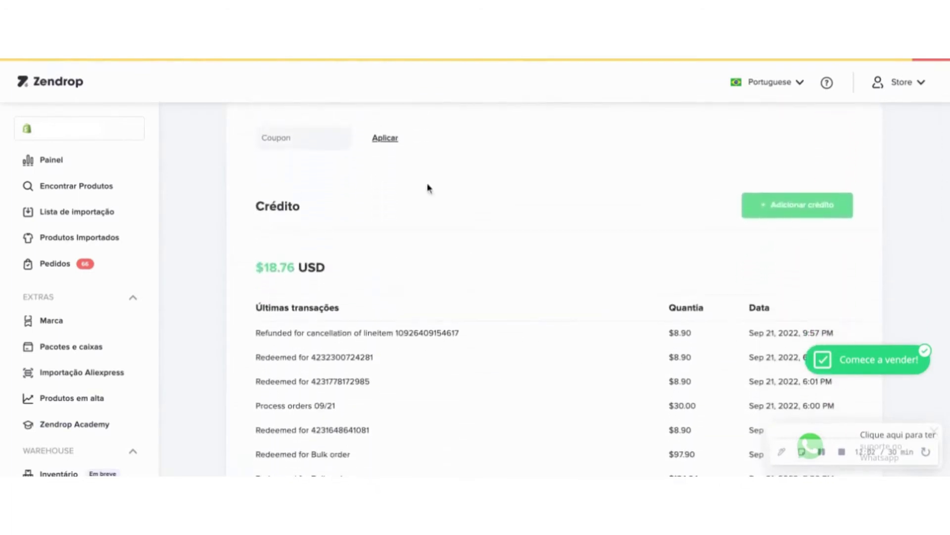
scroll(426, 187, up, 1)
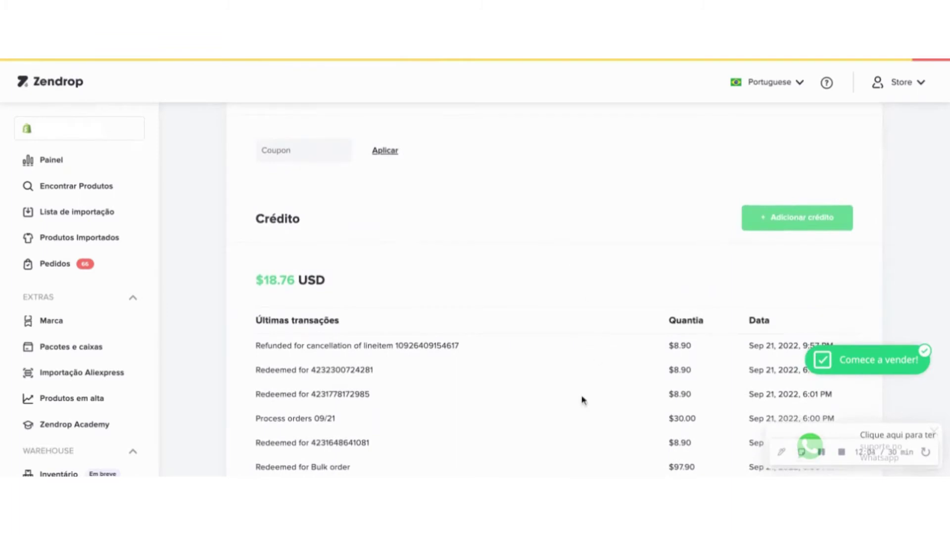
- Review the add-credit form with Brazil, PIX CB Bank Payment and its BRL amount field, and close it without proceeding to checkout
click(777, 228)
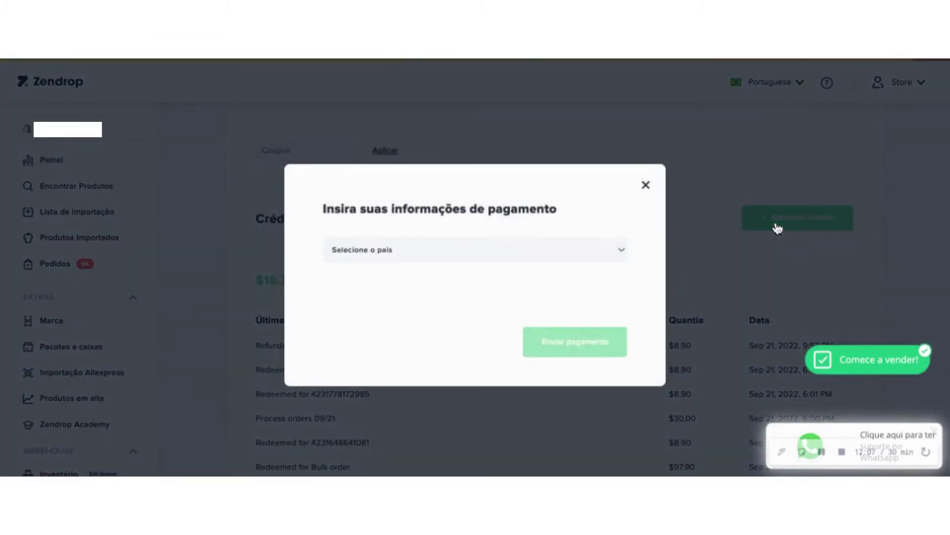
click(543, 262)
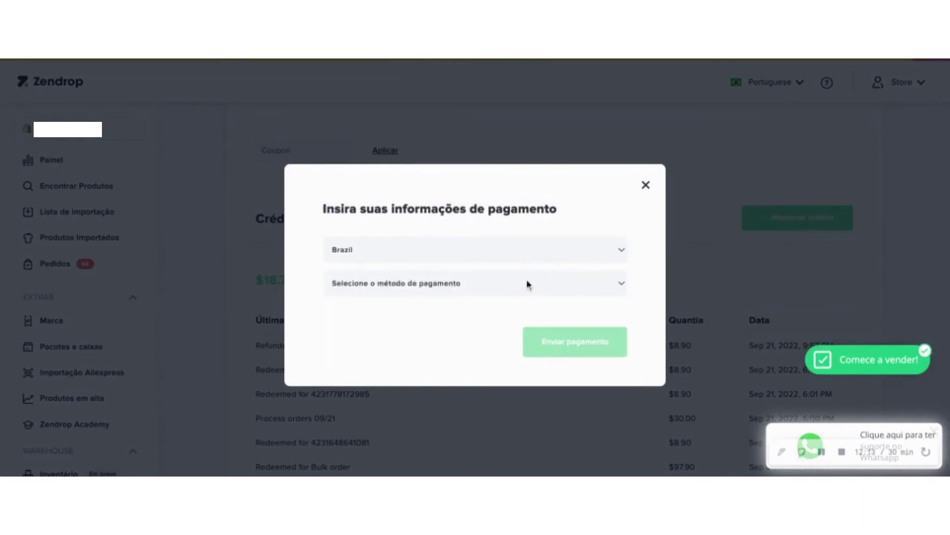
click(520, 314)
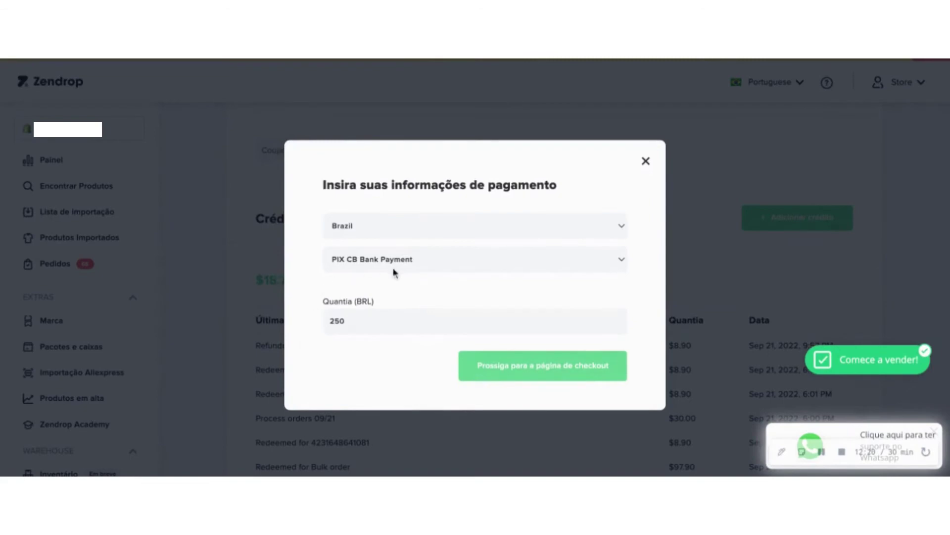
double_click(364, 327)
click(381, 353)
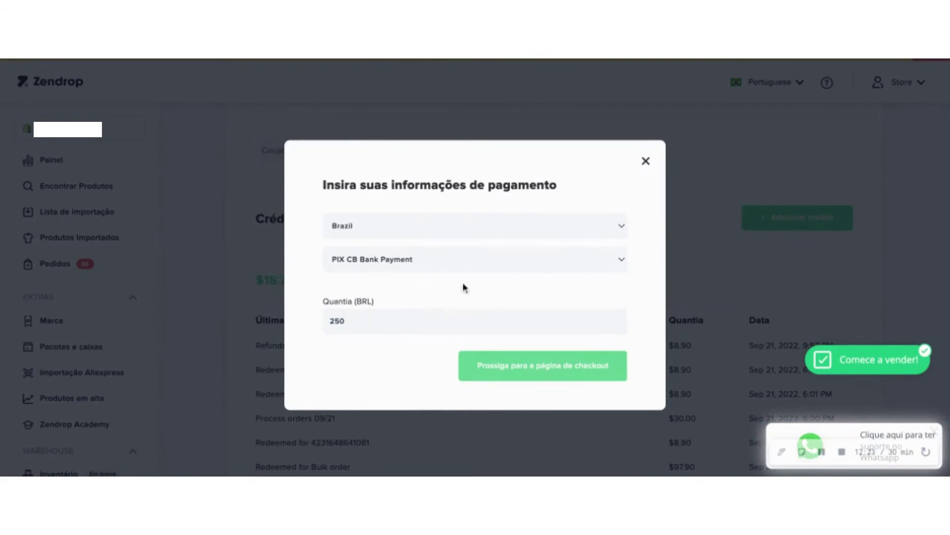
click(646, 162)
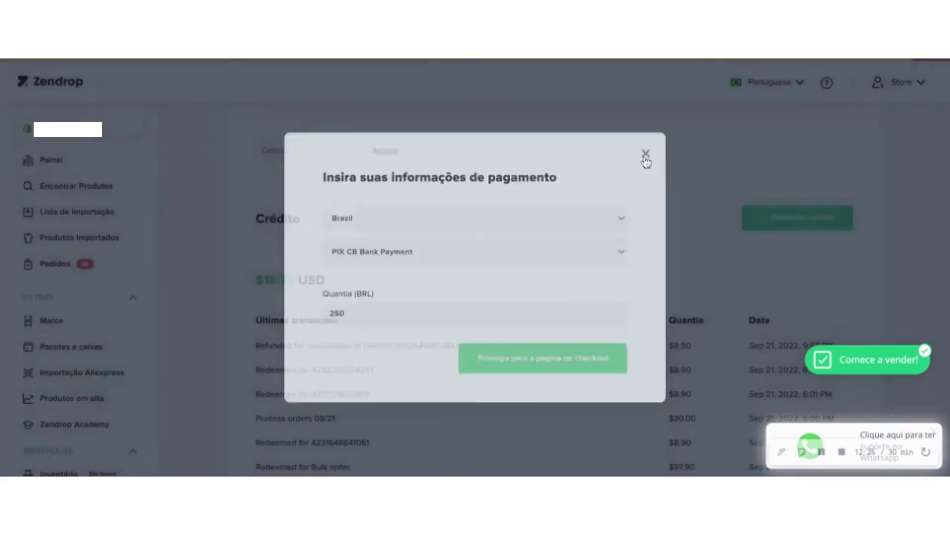
- Return to the Painel page
click(52, 161)
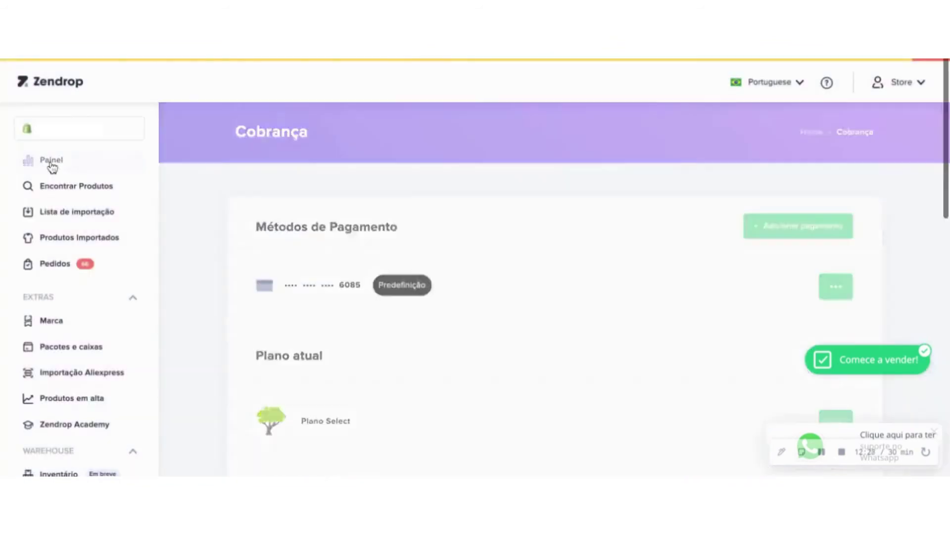